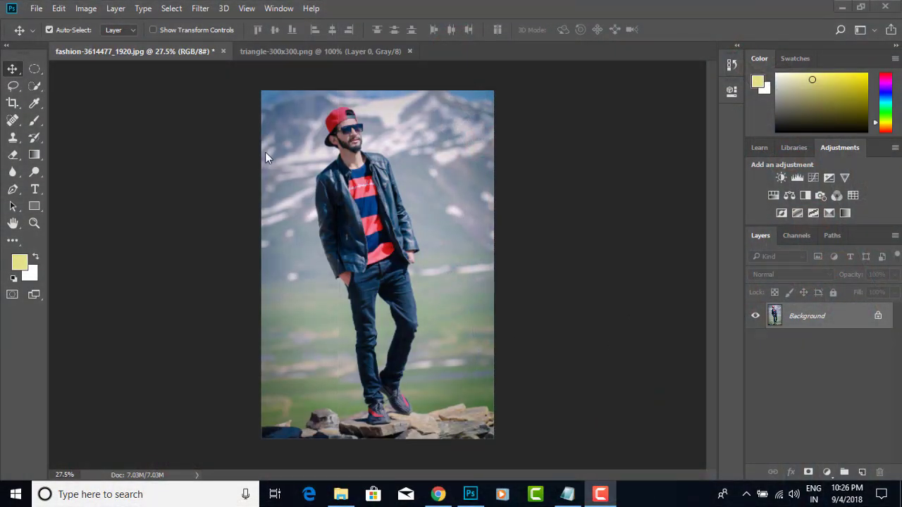
Duplicate the Background layer onto a new Layer 1 and keep Layer 1 selected
click(86, 7)
mouse_move(105, 43)
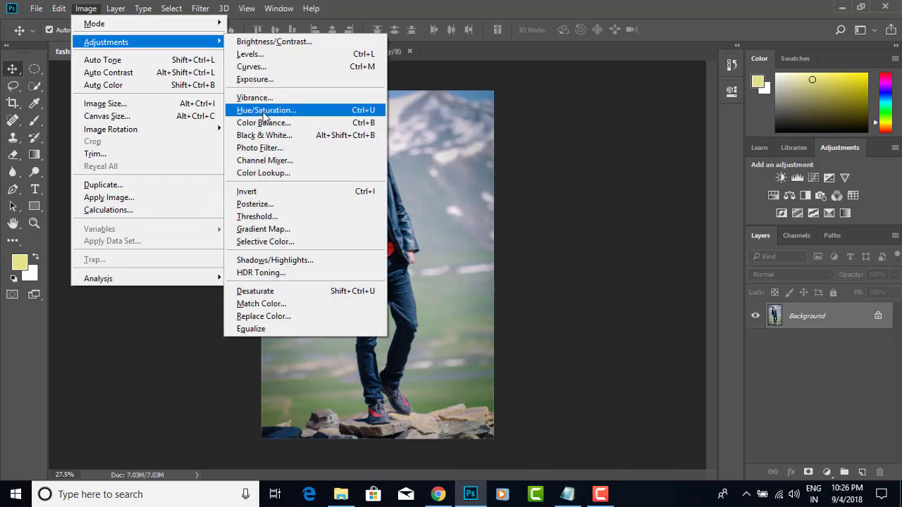
click(803, 290)
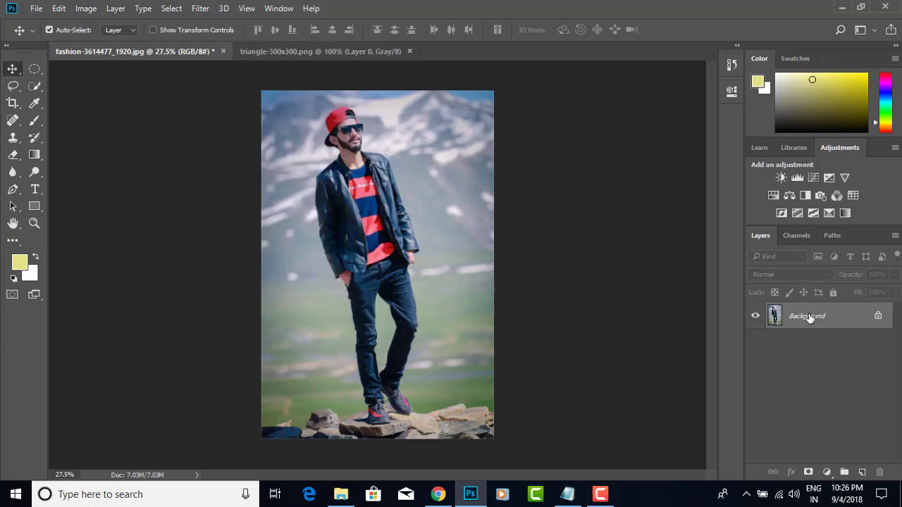
key(ctrl+j)
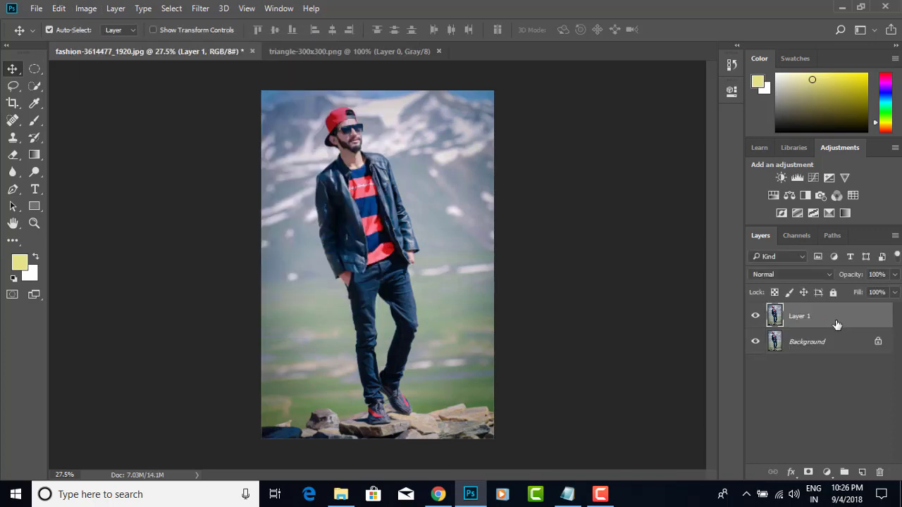
click(831, 340)
click(781, 315)
Apply Shadows/Highlights to Layer 1 with Shadows 37% and Highlights 20%
click(92, 8)
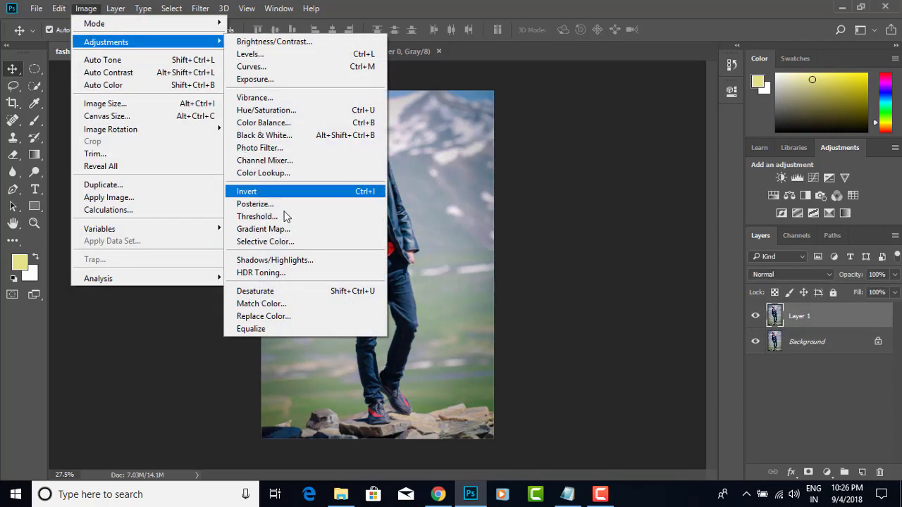
click(282, 259)
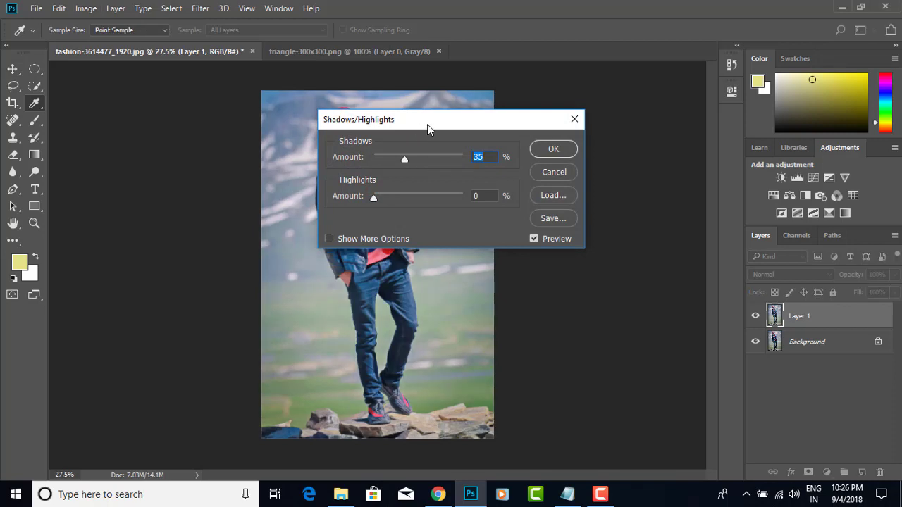
drag(427, 118, 604, 113)
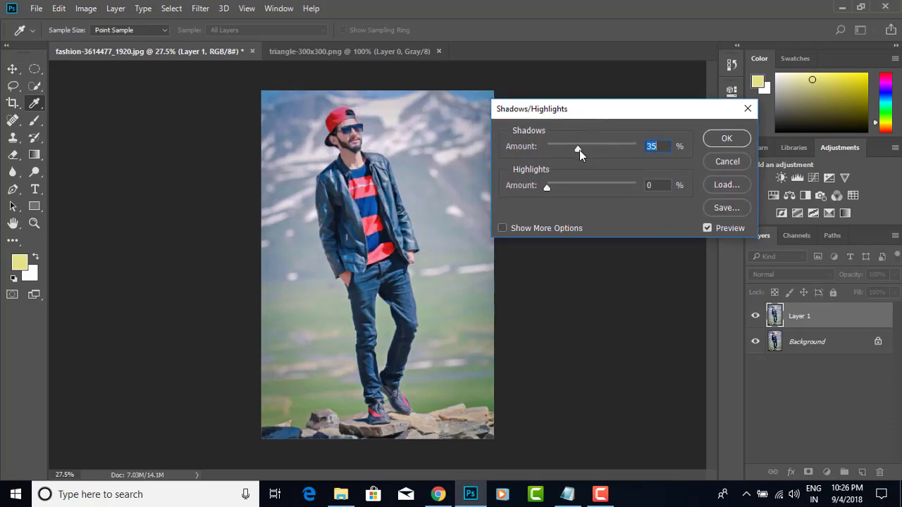
drag(579, 150, 587, 150)
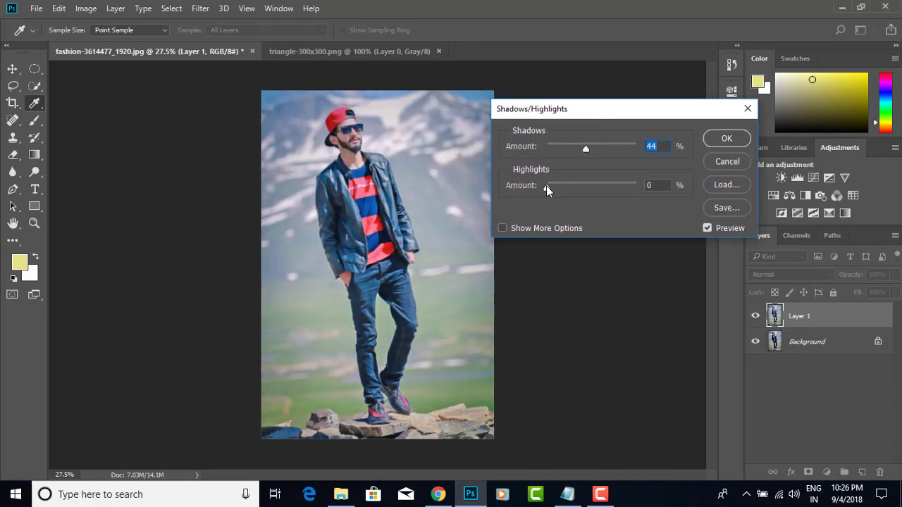
drag(546, 185, 565, 186)
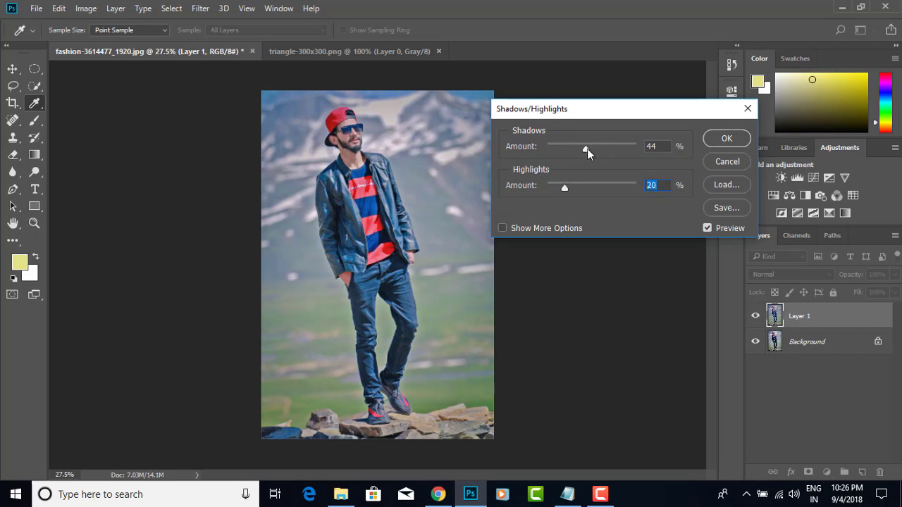
mouse_move(587, 148)
mouse_down()
mouse_move(554, 151)
mouse_move(580, 152)
mouse_up()
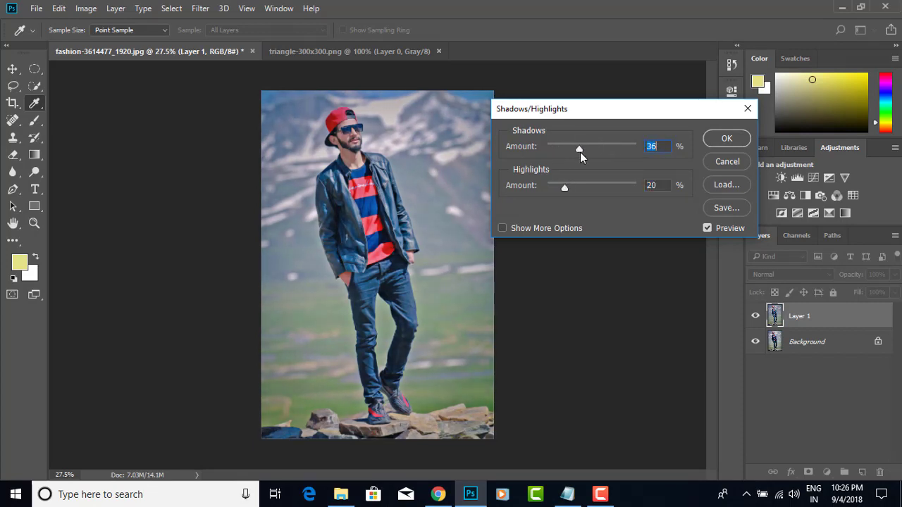
click(715, 138)
Hide and reshow Layer 1 to compare the adjusted copy with the original
scroll(324, 134, up, 5)
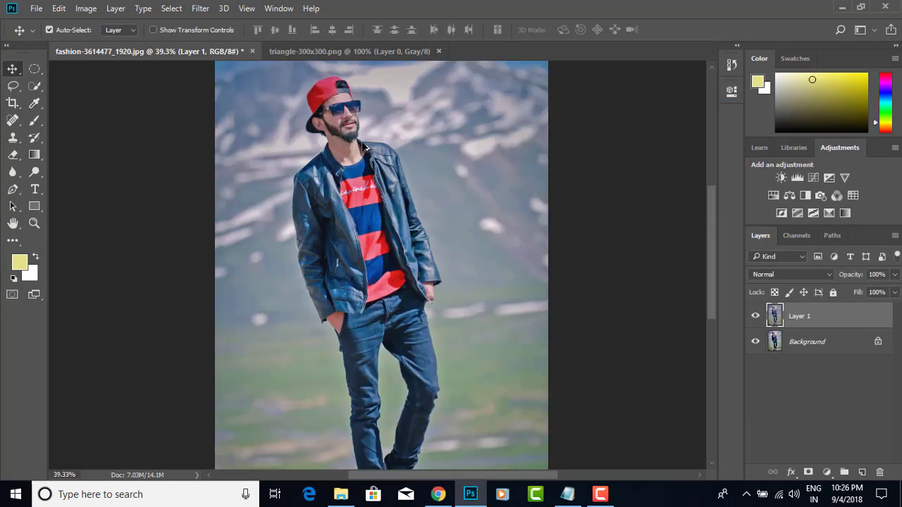
scroll(343, 126, down, 5)
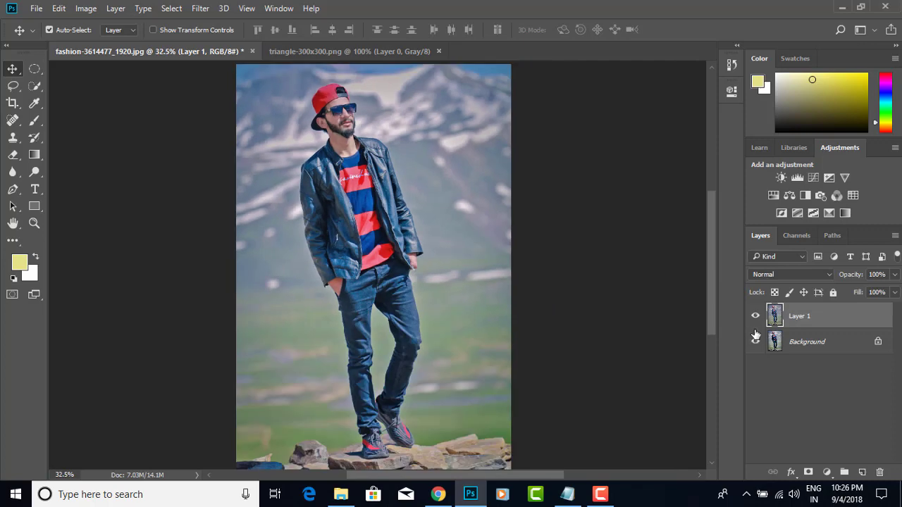
click(755, 317)
click(755, 318)
Flatten the image into a single Background layer and fit it on screen
right_click(808, 332)
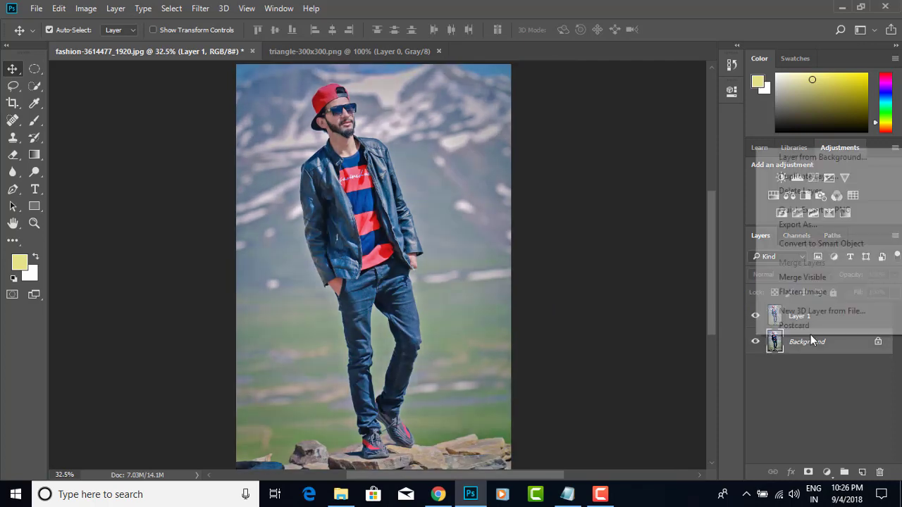
click(796, 291)
key(ctrl+0)
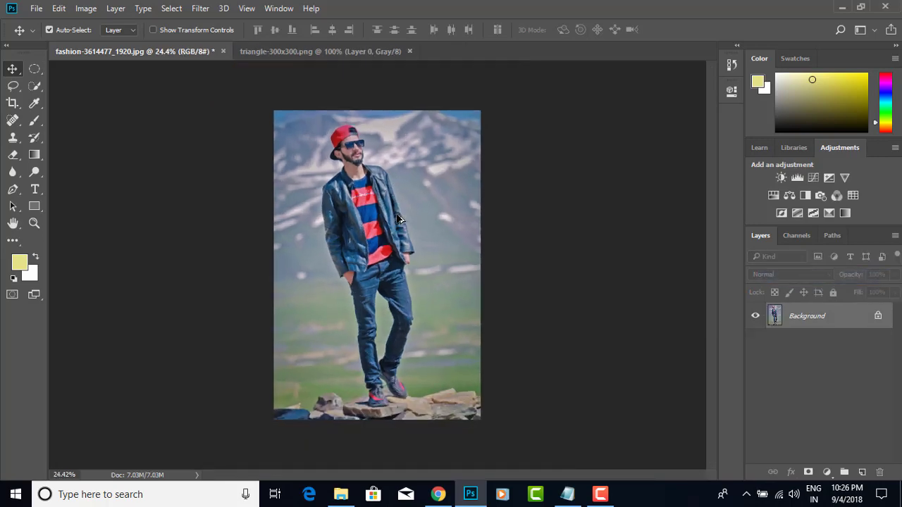
click(200, 7)
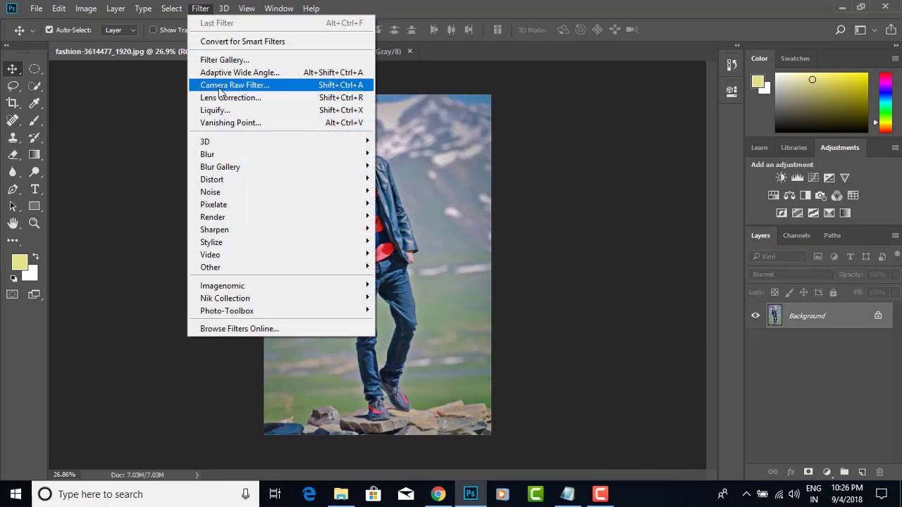
Open the photo in the Camera Raw Filter and lower Highlights to -73
click(233, 85)
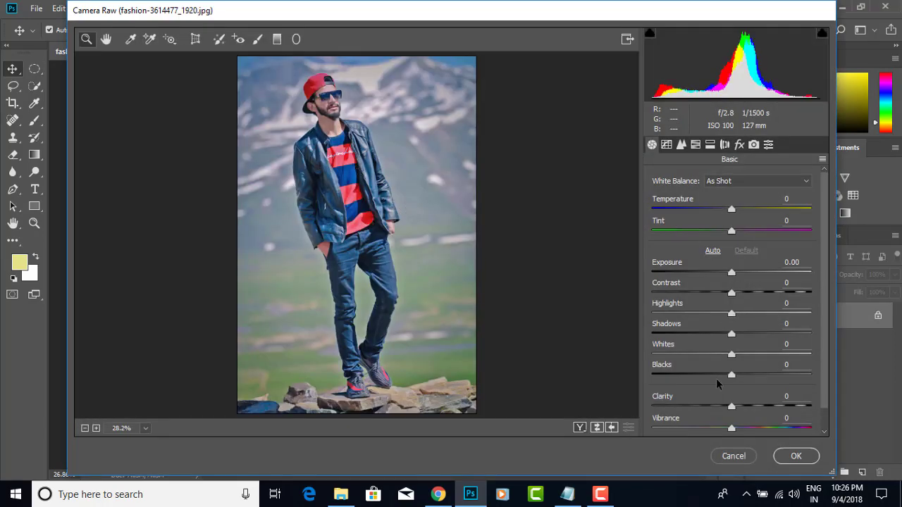
drag(731, 314, 673, 314)
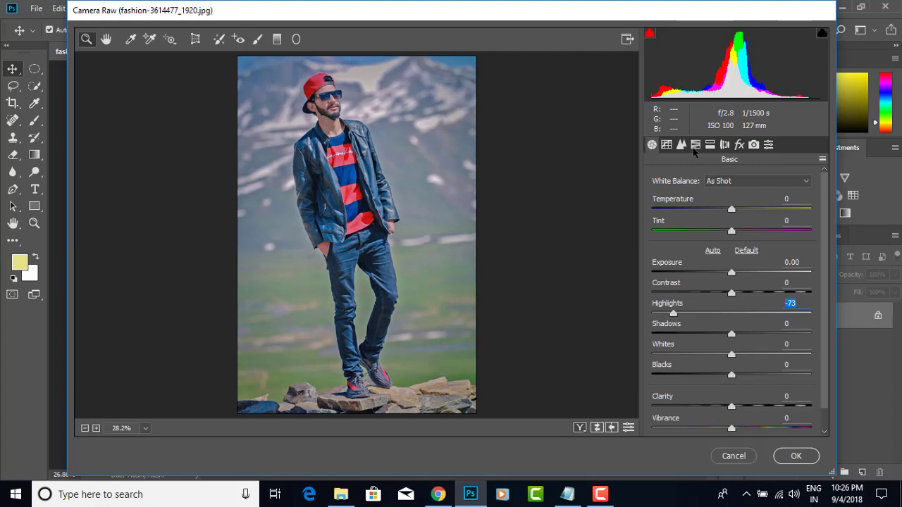
In HSL / Grayscale, brighten Oranges luminance and raise Reds saturation to +21
click(695, 144)
click(748, 202)
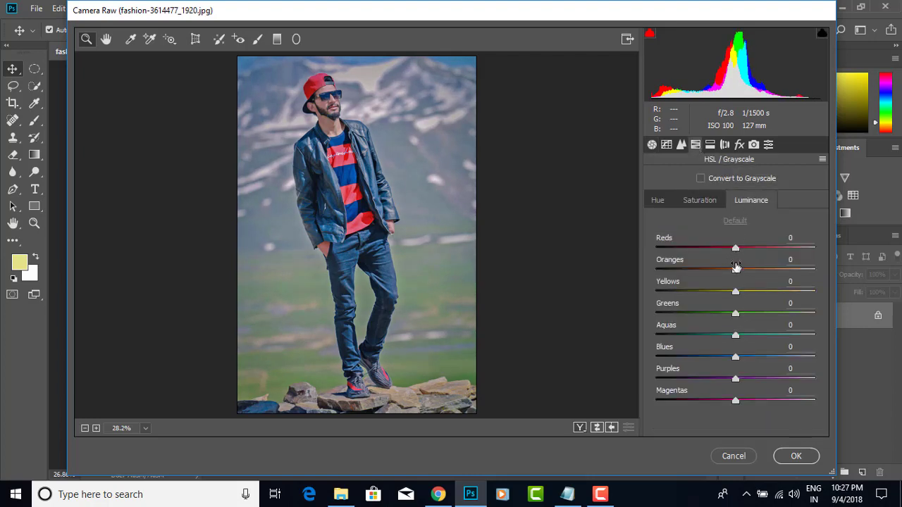
mouse_move(735, 267)
mouse_down()
mouse_move(791, 270)
mouse_move(746, 271)
mouse_move(767, 269)
mouse_move(760, 248)
mouse_move(739, 249)
mouse_move(774, 249)
mouse_up()
click(699, 200)
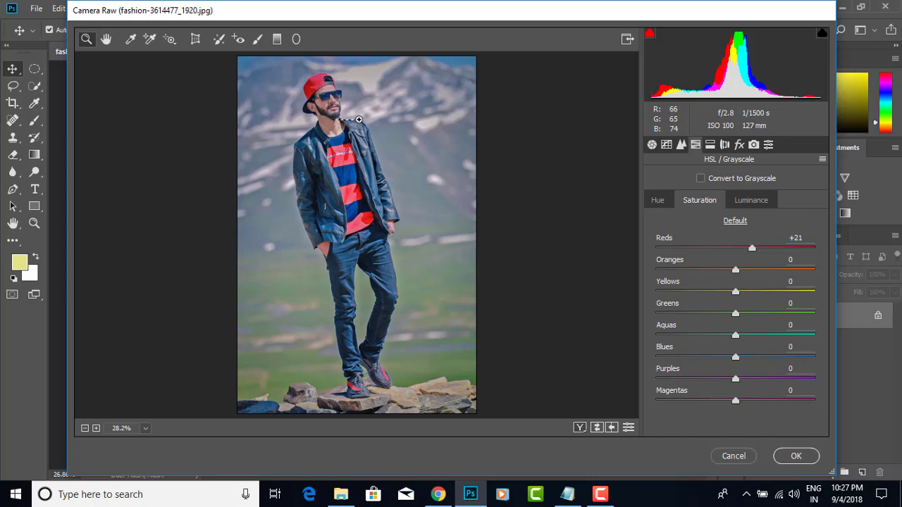
Zoom the preview in on the neck skin, then fit and re-zoom to inspect it
drag(359, 120, 363, 126)
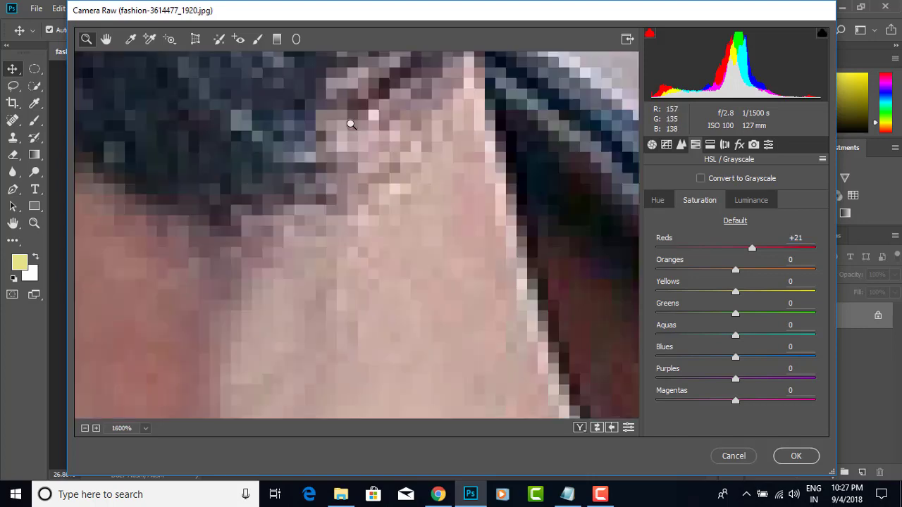
alt+click(388, 216)
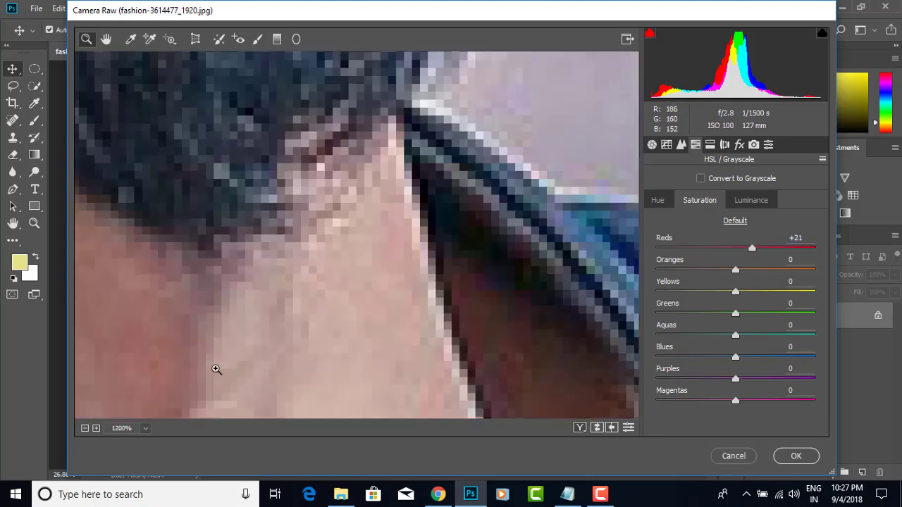
alt+click(408, 296)
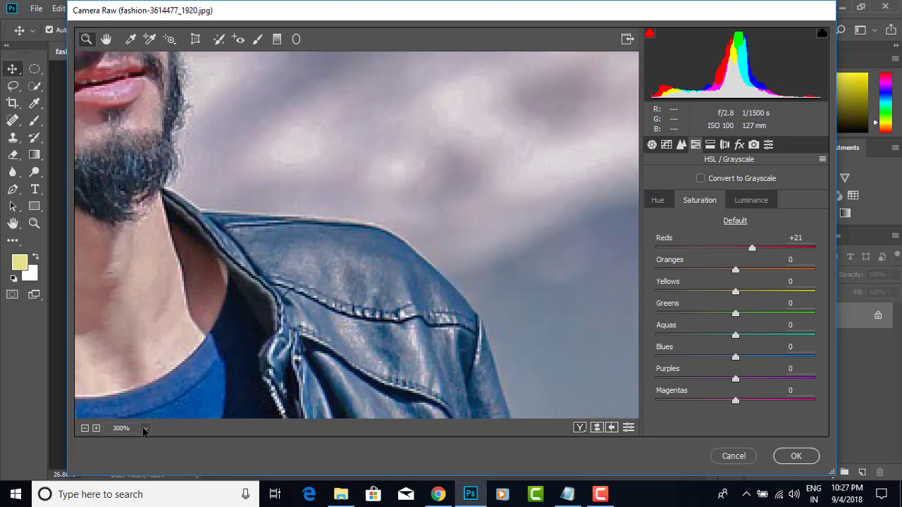
click(144, 429)
click(151, 390)
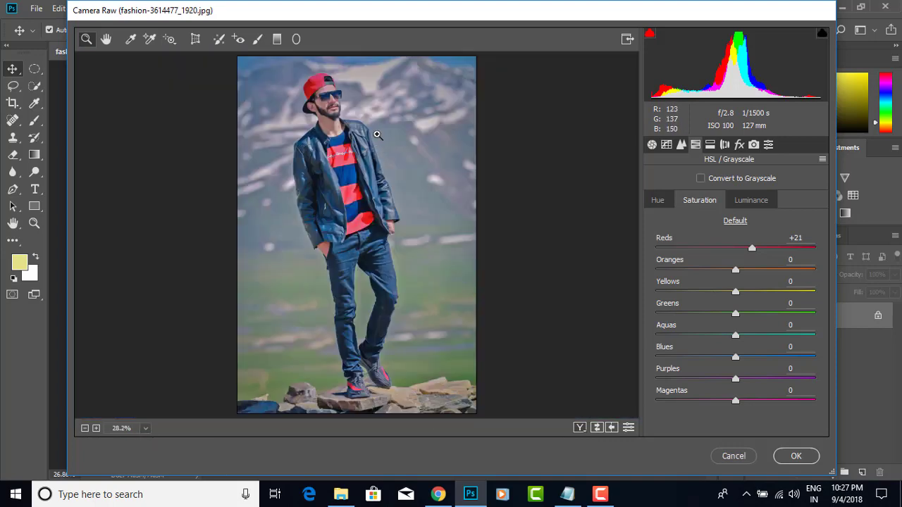
click(346, 124)
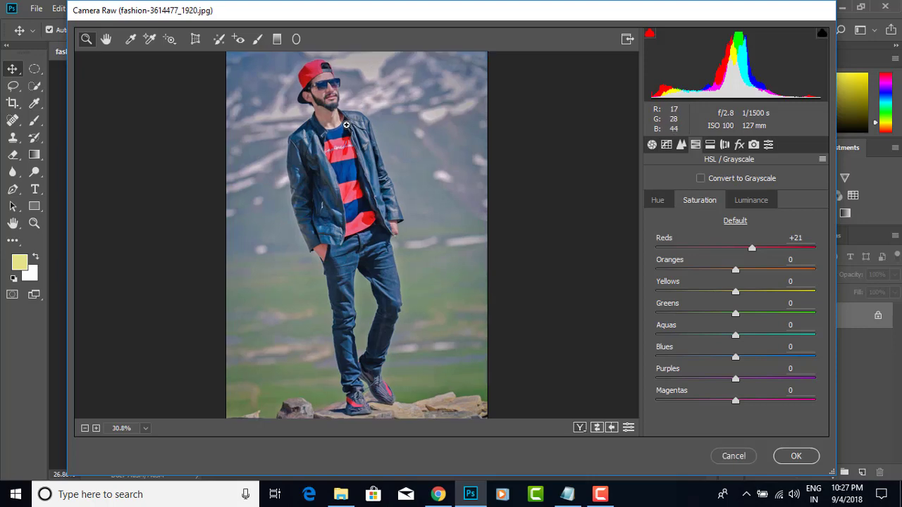
scroll(345, 121, up, 1)
scroll(342, 115, up, 2)
scroll(339, 108, up, 1)
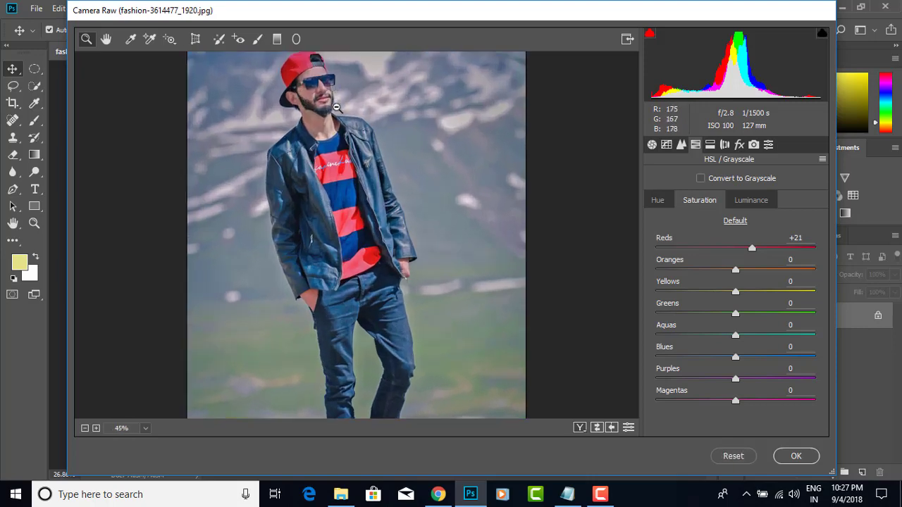
scroll(337, 107, up, 1)
scroll(334, 116, down, 1)
scroll(333, 125, down, 2)
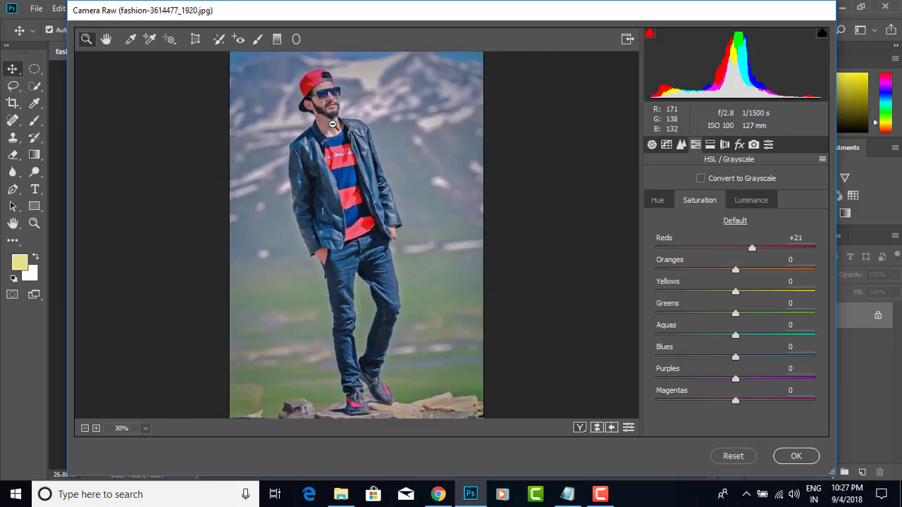
scroll(333, 125, down, 1)
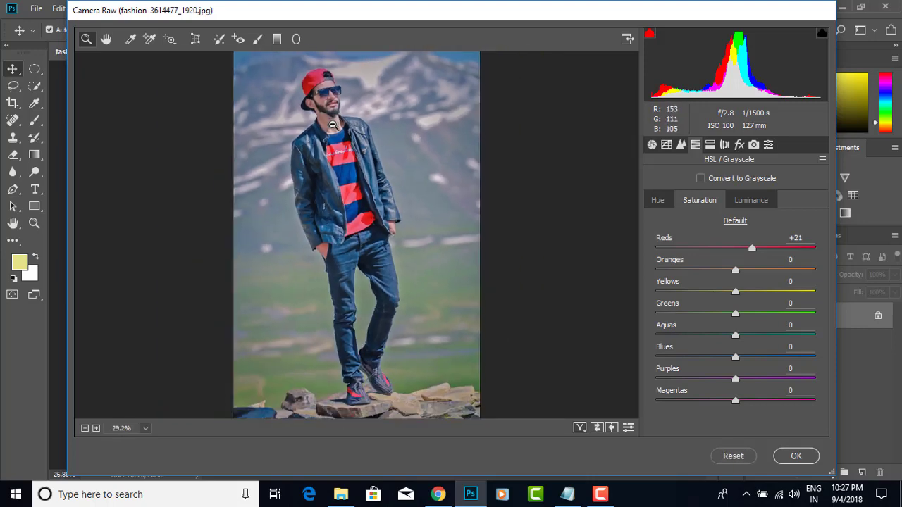
Set Blues hue to -24 and saturation to Blues +64, Aquas +65, Yellows -100
click(658, 202)
mouse_move(736, 358)
mouse_down()
mouse_move(720, 359)
mouse_move(757, 358)
mouse_move(716, 359)
mouse_move(813, 358)
mouse_move(786, 357)
mouse_up()
click(695, 201)
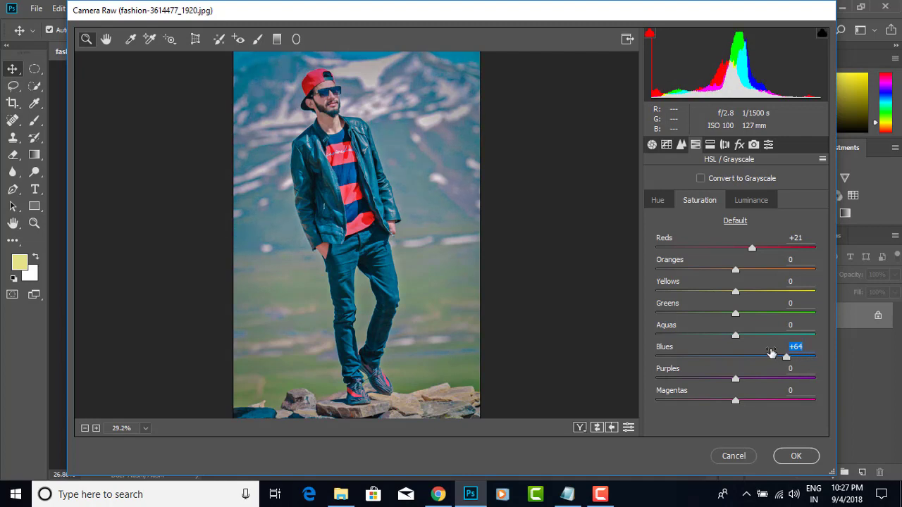
drag(735, 335, 787, 333)
mouse_move(735, 291)
mouse_down()
mouse_move(754, 288)
mouse_move(627, 295)
mouse_up()
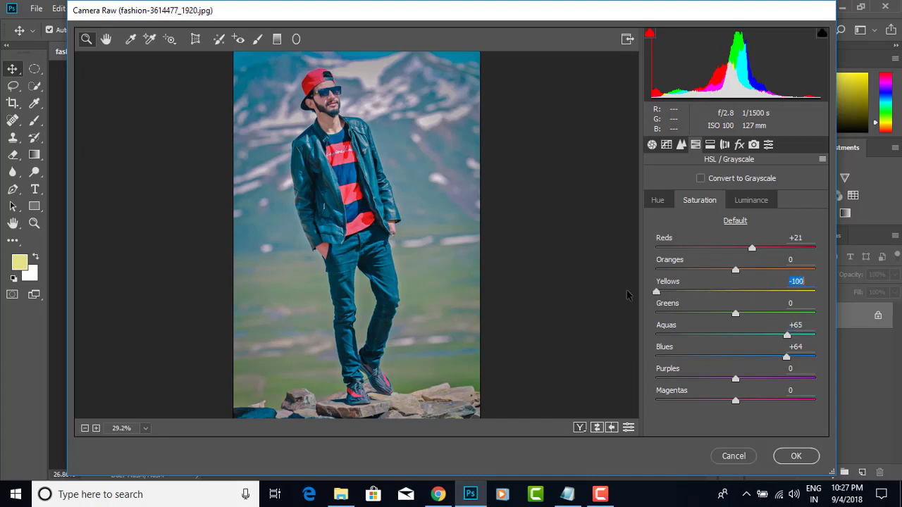
click(658, 201)
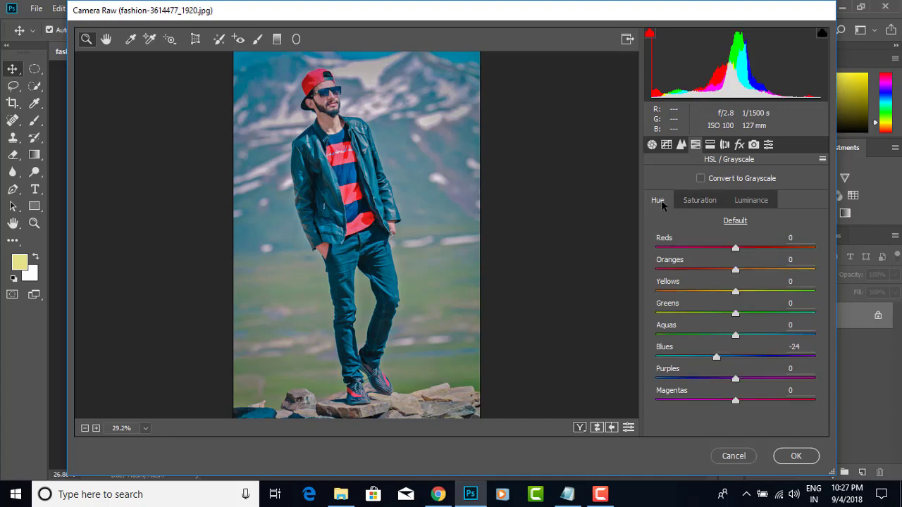
click(739, 144)
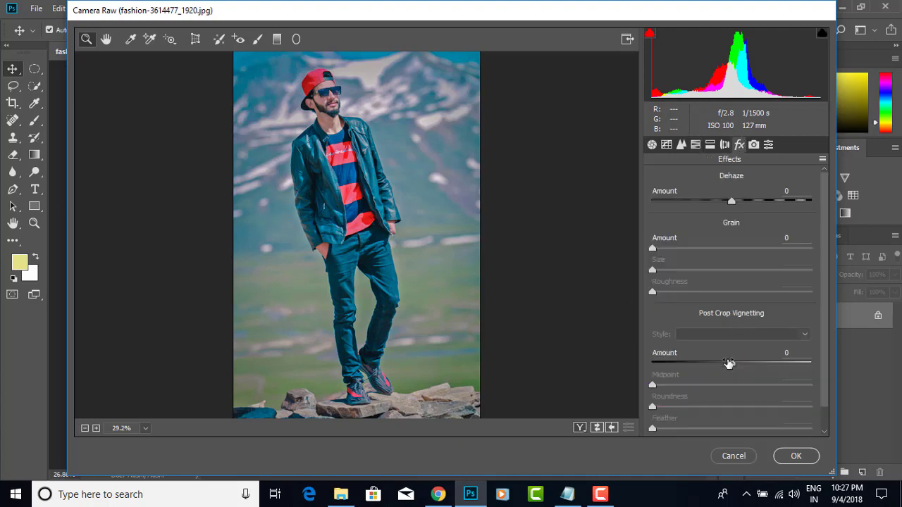
Add a slight dark vignette and lower the tone curve's Highlights, Lights and Shadows (-10)
drag(729, 362, 725, 365)
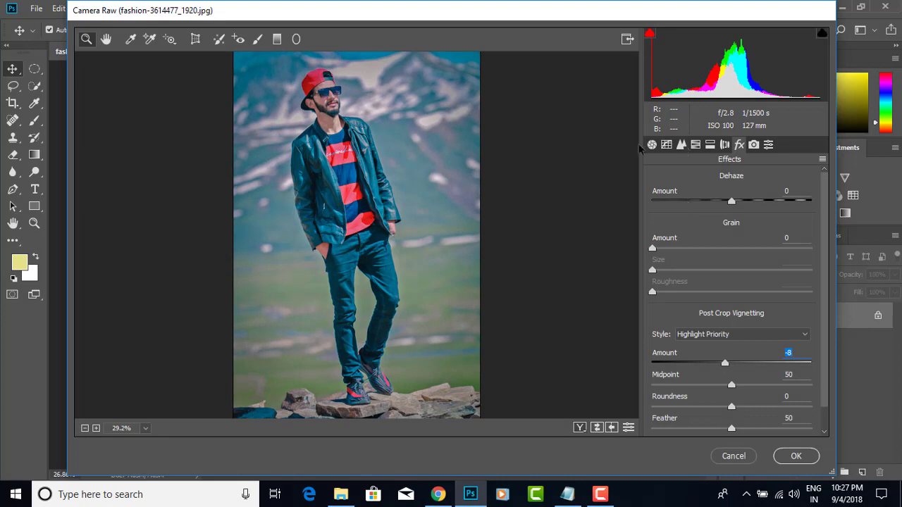
click(666, 144)
scroll(662, 322, down, 1)
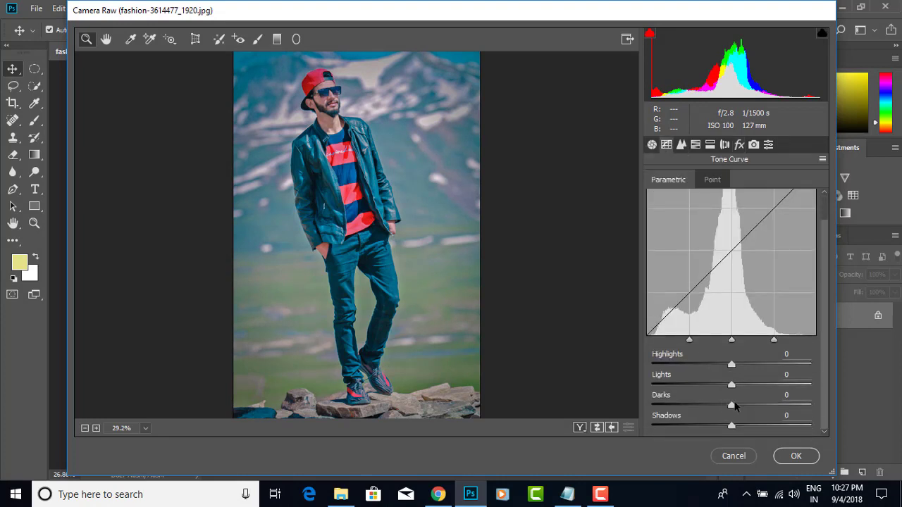
drag(732, 385, 722, 364)
mouse_move(733, 427)
mouse_down()
mouse_move(724, 427)
mouse_move(742, 427)
mouse_move(733, 406)
mouse_up()
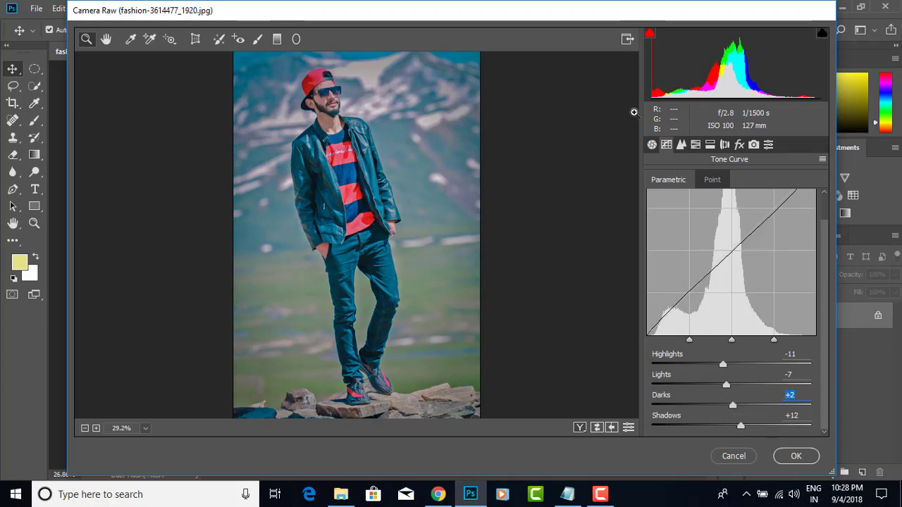
Set Basic Contrast +12, Shadows +38 and Clarity +14, then apply the Camera Raw grade
click(652, 145)
drag(731, 292, 741, 295)
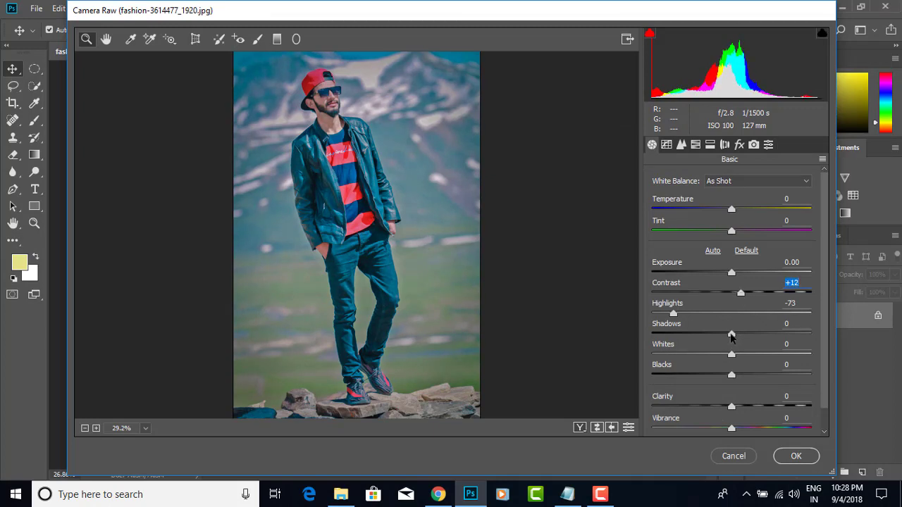
drag(731, 336, 766, 337)
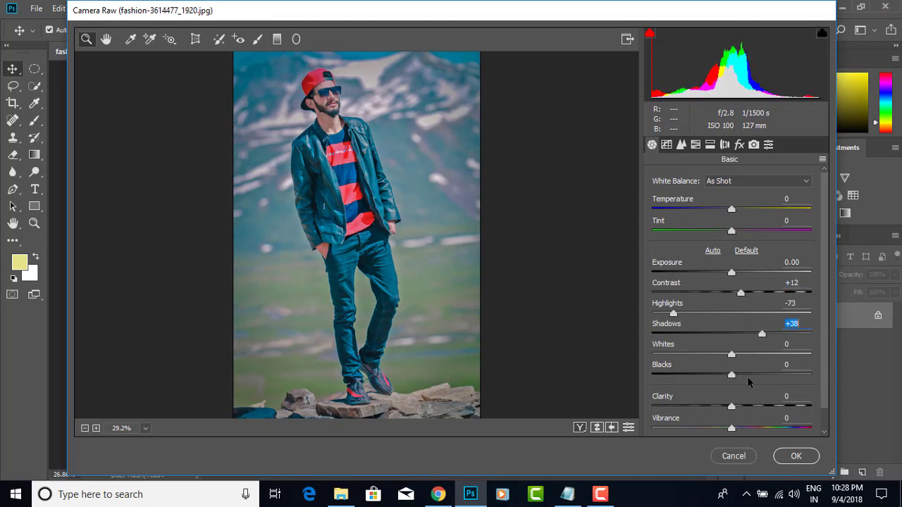
mouse_move(730, 407)
mouse_down()
mouse_move(743, 409)
mouse_move(750, 428)
mouse_up()
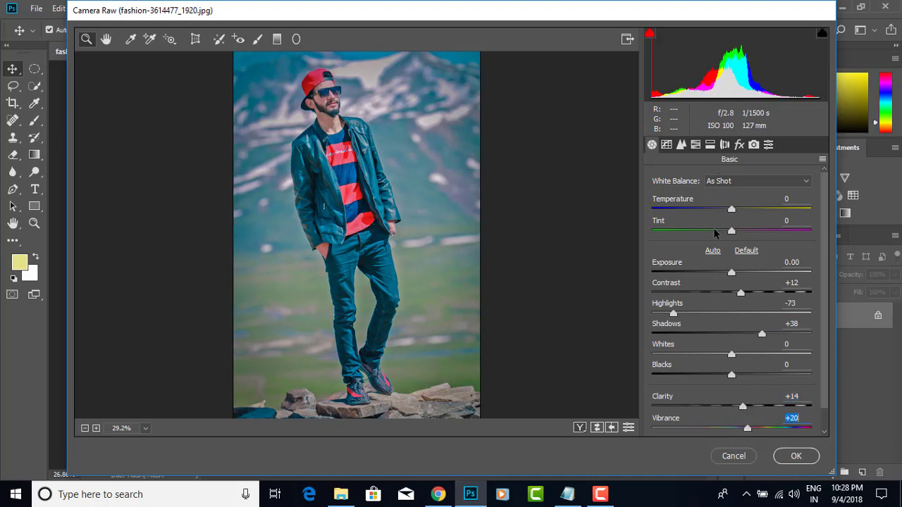
click(792, 458)
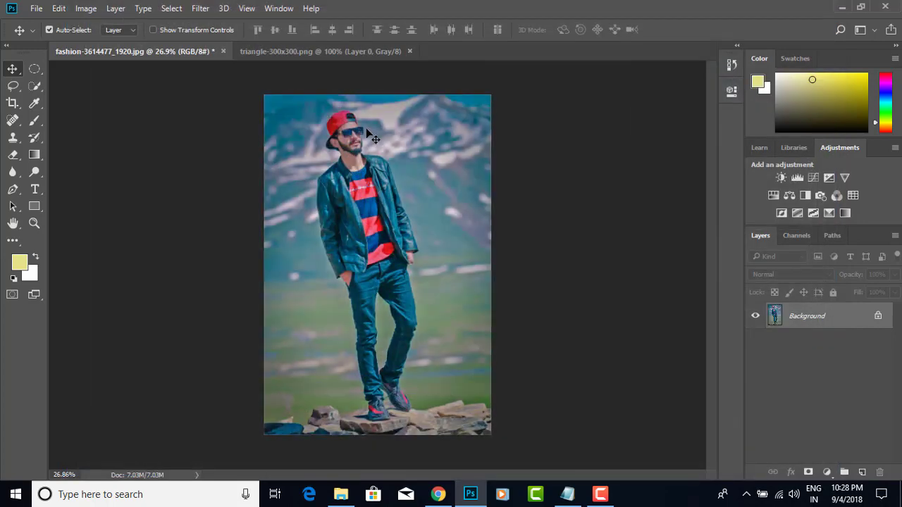
Select the Smudge tool and duplicate the photo onto a new Layer 1
alt+scroll(351, 124, up, 2)
alt+scroll(367, 148, up, 2)
alt+scroll(381, 165, up, 1)
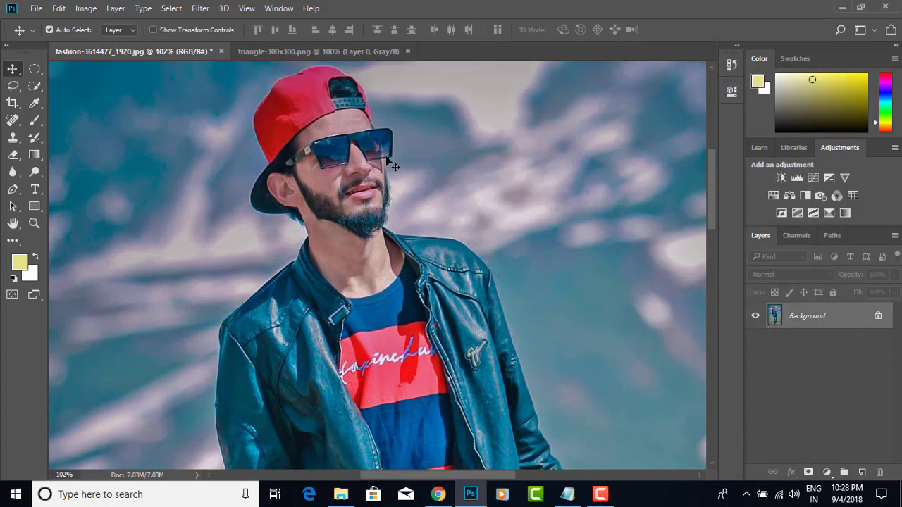
alt+scroll(388, 174, up, 1)
alt+scroll(386, 173, down, 1)
alt+scroll(360, 144, down, 1)
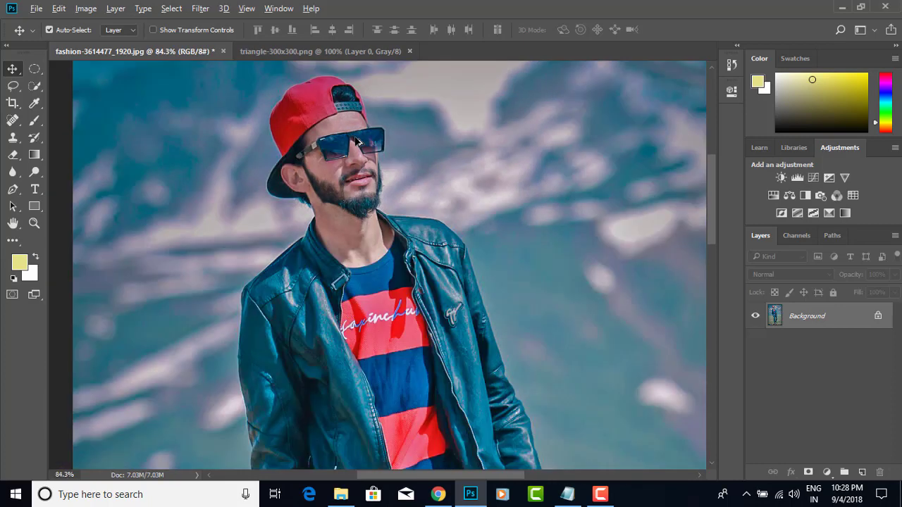
click(13, 240)
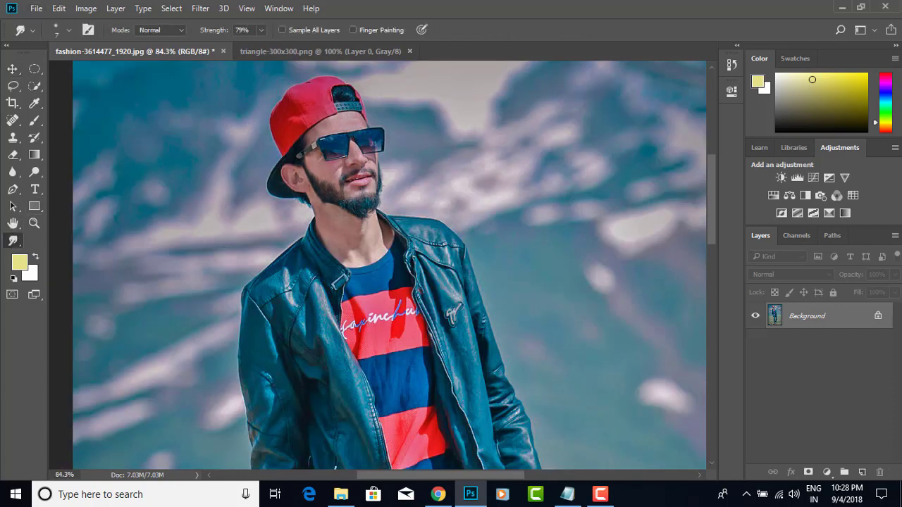
right_click(372, 154)
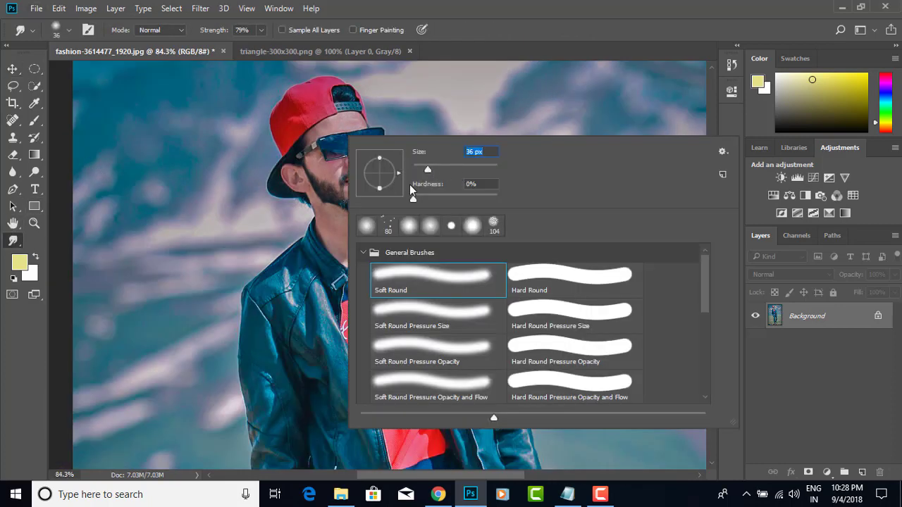
key(Return)
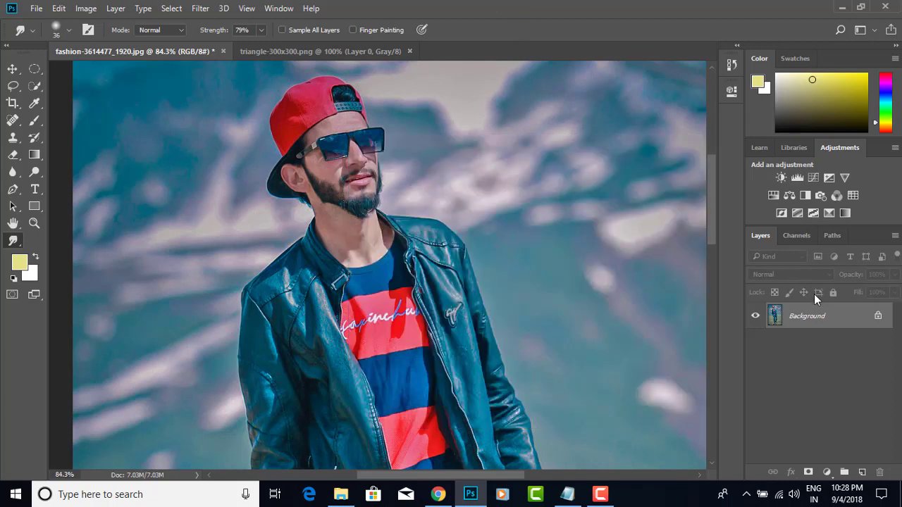
key(ctrl+j)
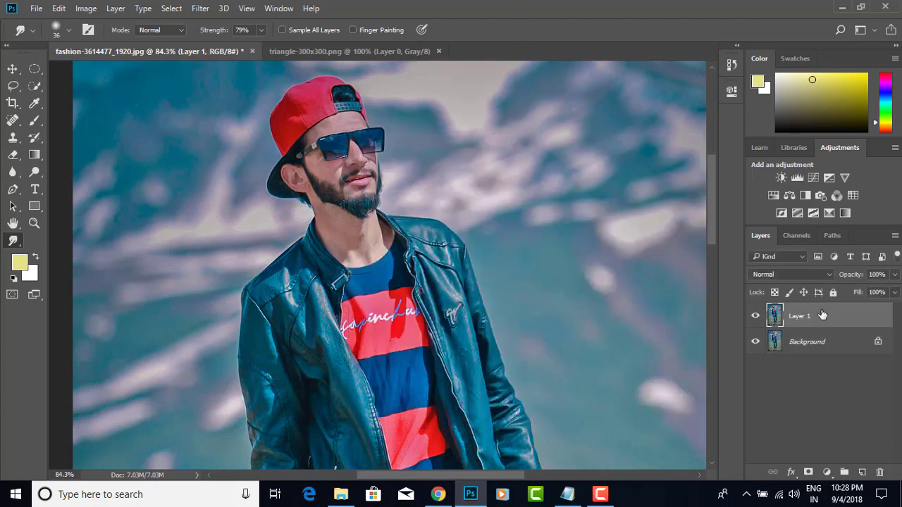
right_click(12, 239)
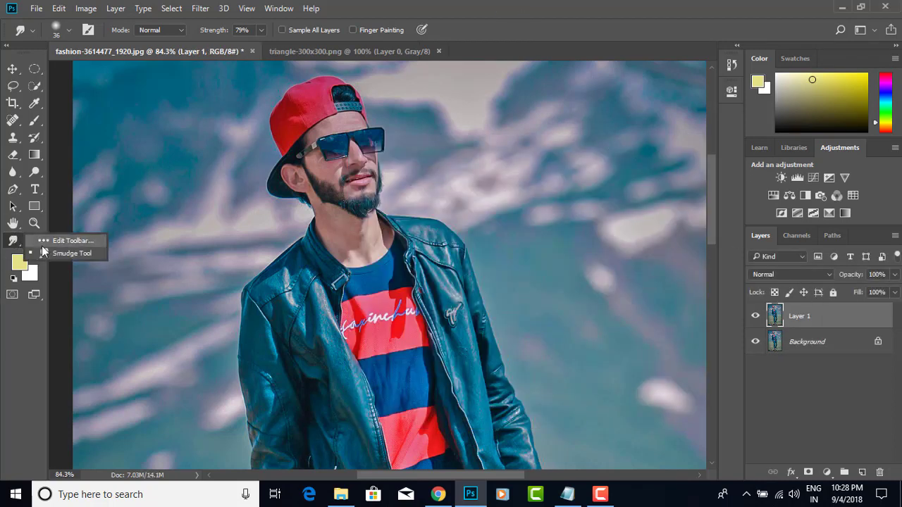
click(67, 254)
Choose the Skin smooth smudge brush 1 preset at 26 px with 9% strength
right_click(388, 75)
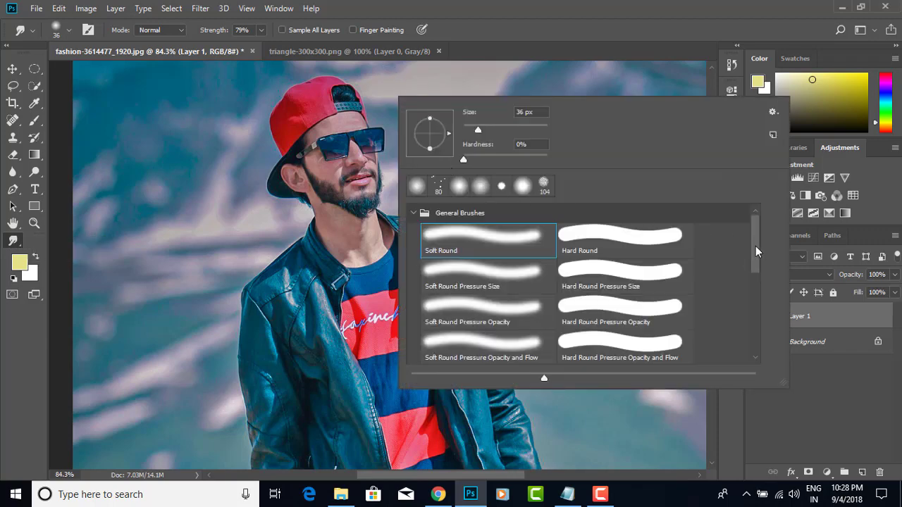
drag(756, 247, 765, 347)
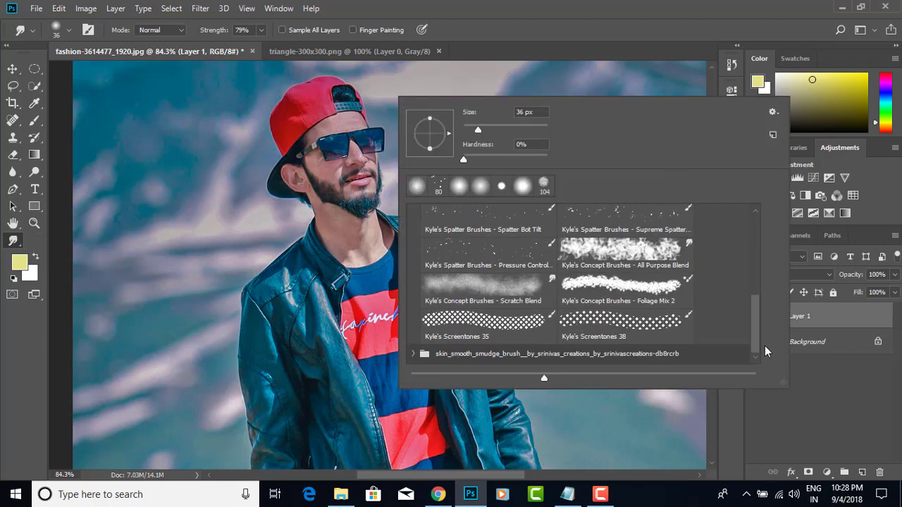
click(414, 354)
click(451, 344)
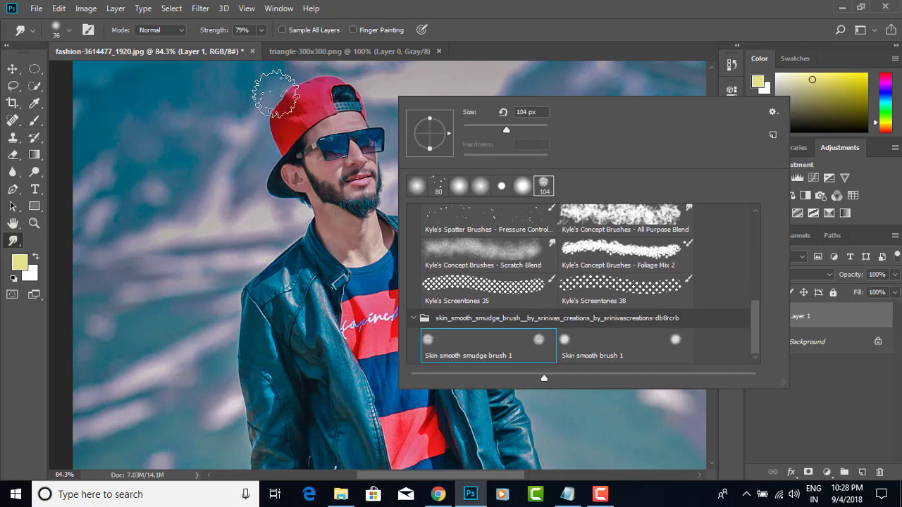
click(470, 125)
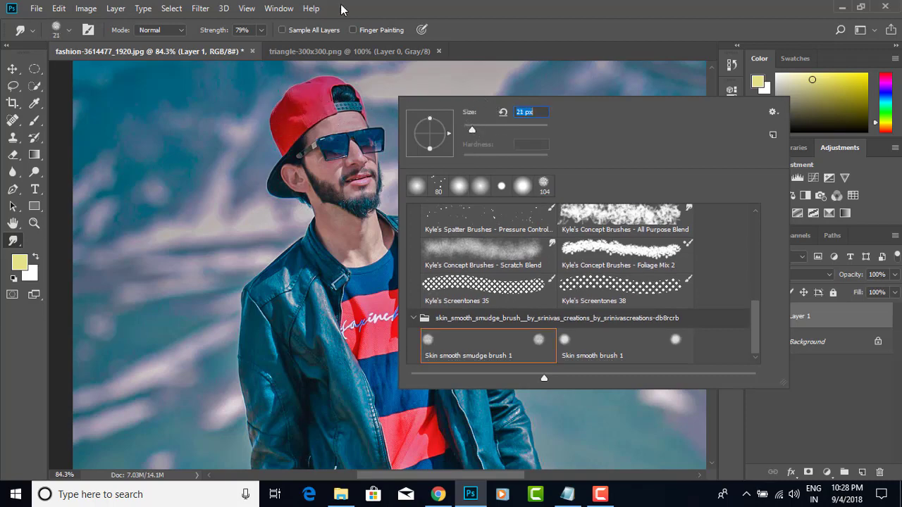
key(Return)
scroll(361, 141, up, 1)
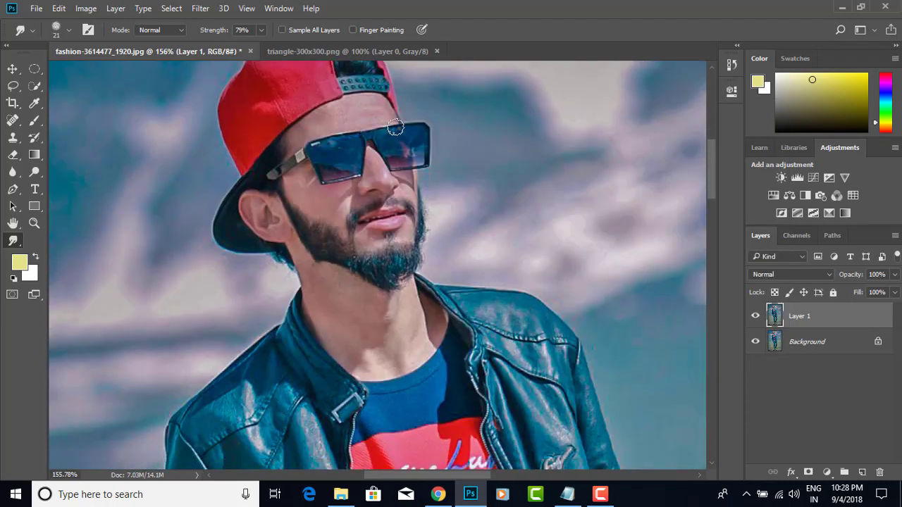
right_click(399, 127)
drag(470, 157, 466, 158)
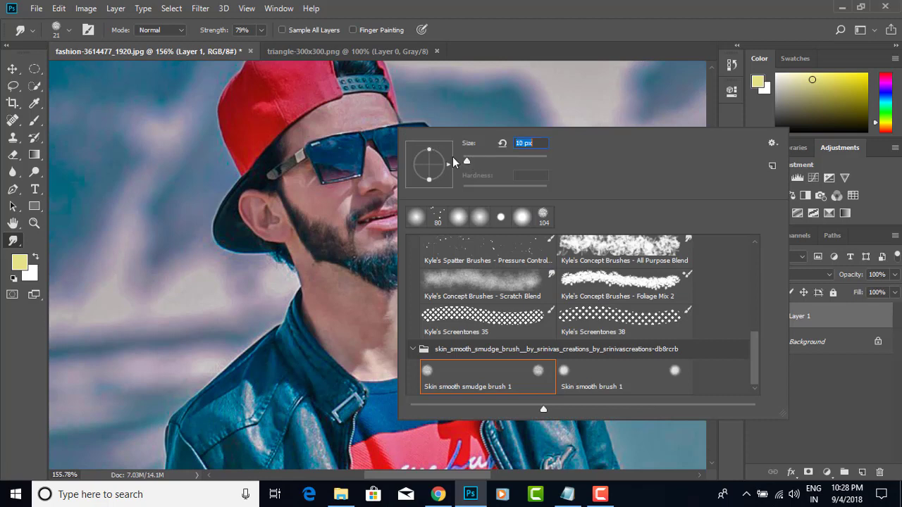
text(26)
key(Return)
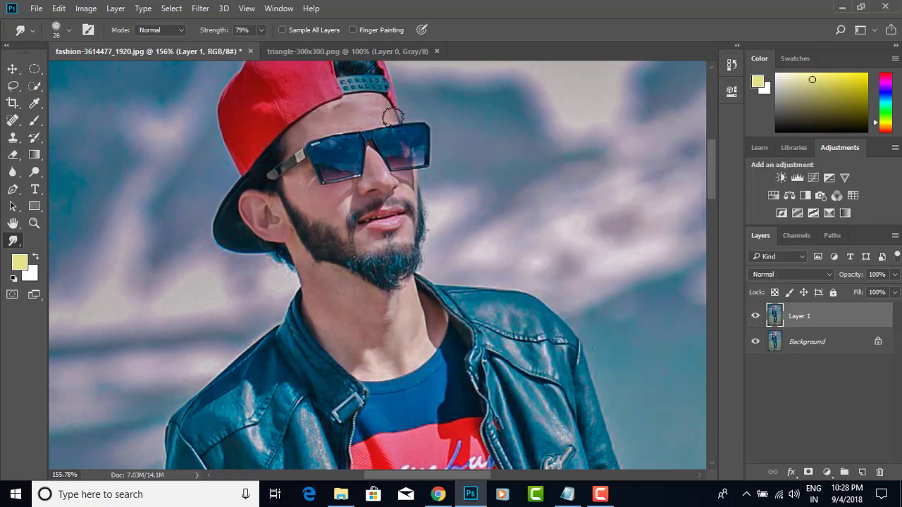
click(260, 30)
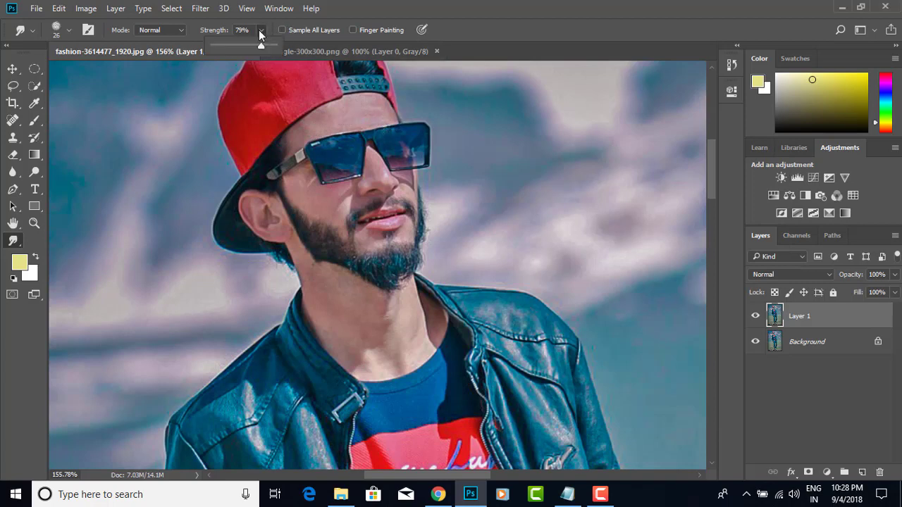
drag(262, 46, 218, 48)
click(329, 114)
Smudge the skin on the man's forehead and face to smooth it
mouse_move(342, 121)
mouse_down()
mouse_move(366, 96)
mouse_move(310, 134)
mouse_move(378, 105)
mouse_move(367, 105)
mouse_move(380, 105)
mouse_move(375, 117)
mouse_move(328, 134)
mouse_move(375, 121)
mouse_up()
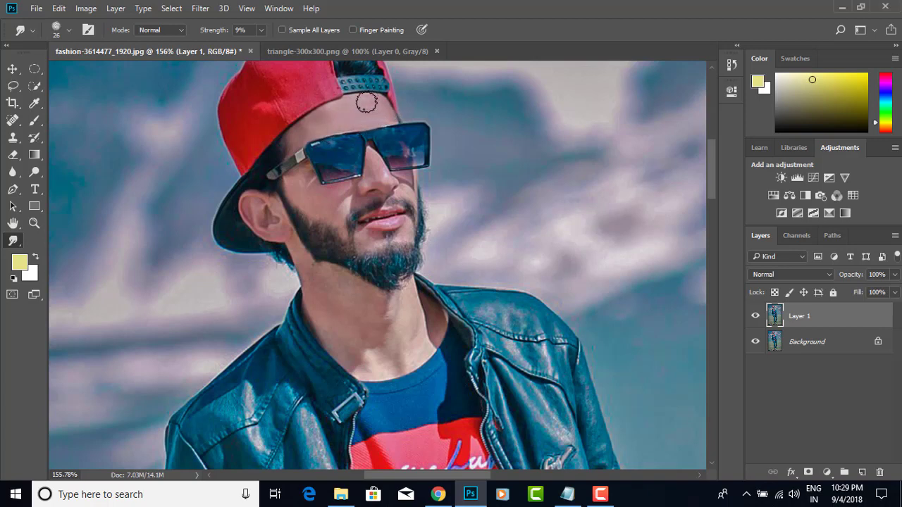
scroll(308, 165, down, 1)
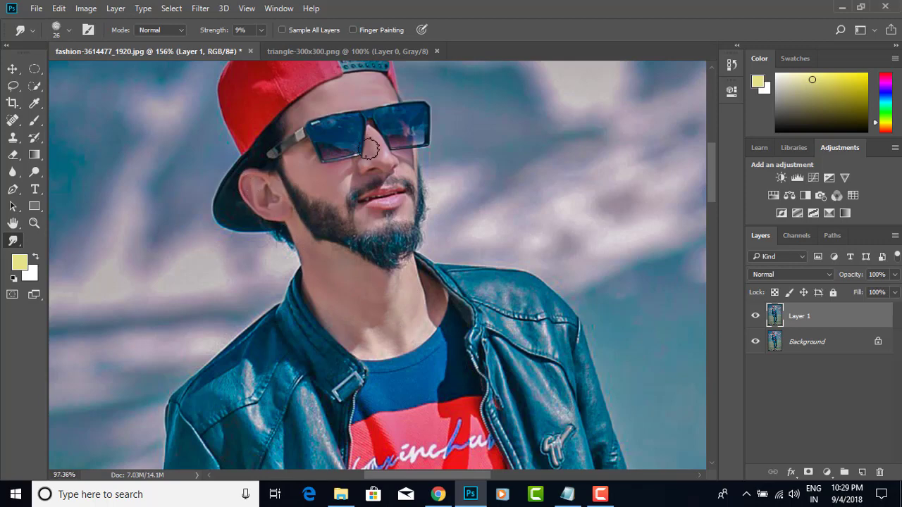
scroll(359, 155, down, 3)
scroll(372, 165, up, 2)
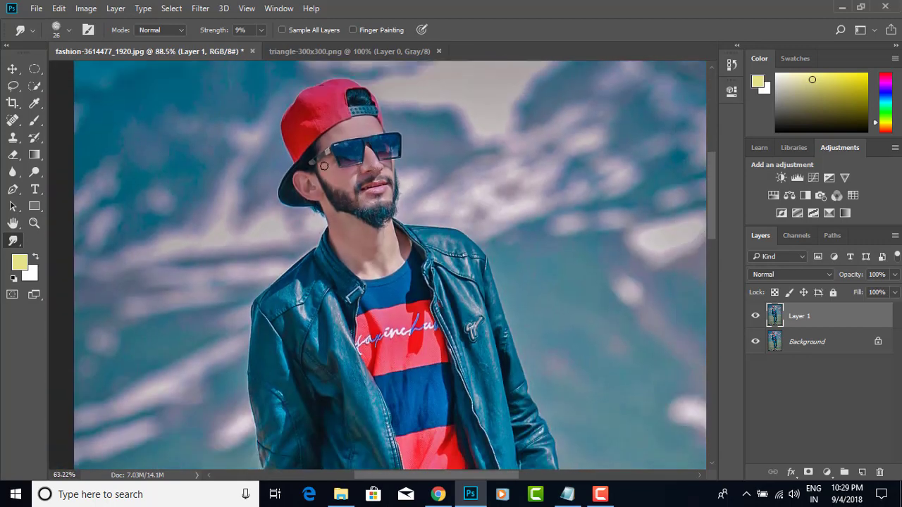
scroll(323, 165, down, 2)
scroll(75, 75, down, 1)
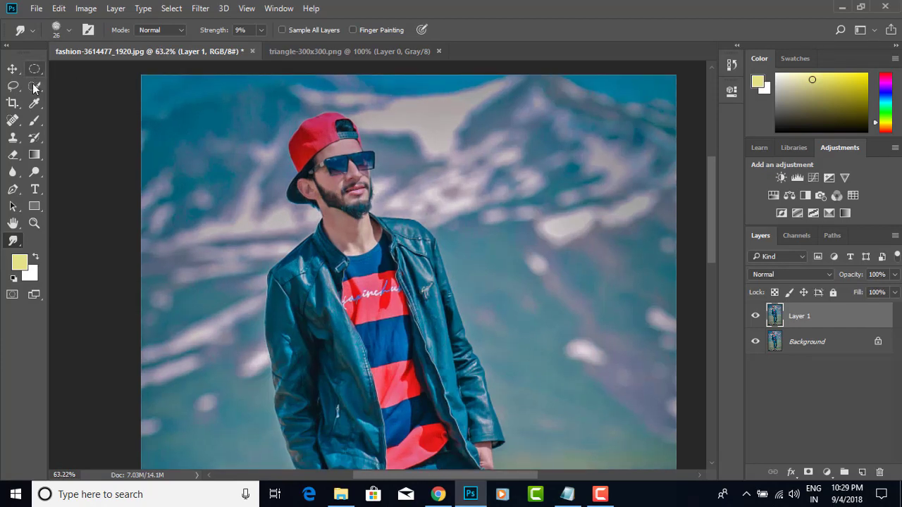
Quick-select the man's head, beard and neck
click(34, 87)
scroll(71, 88, up, 1)
click(77, 87)
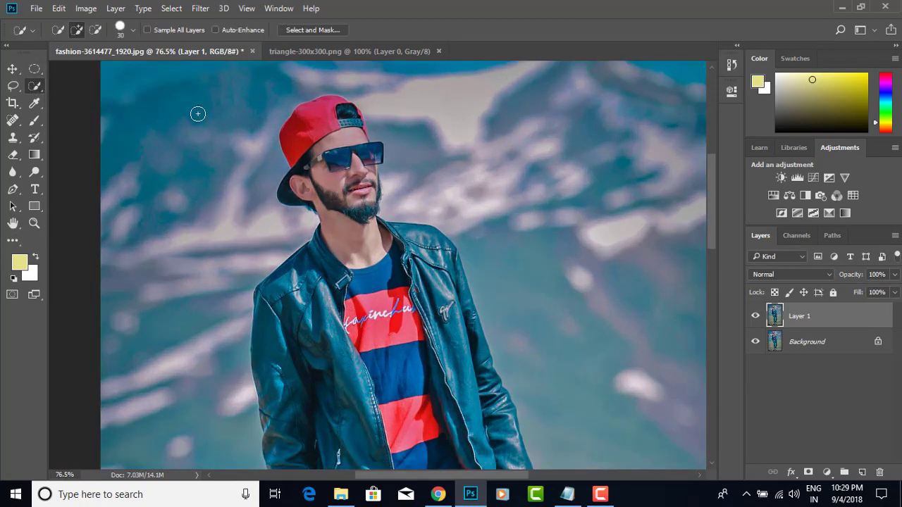
mouse_move(338, 155)
mouse_down()
mouse_move(315, 185)
mouse_move(344, 263)
mouse_move(340, 144)
mouse_up()
scroll(385, 201, down, 1)
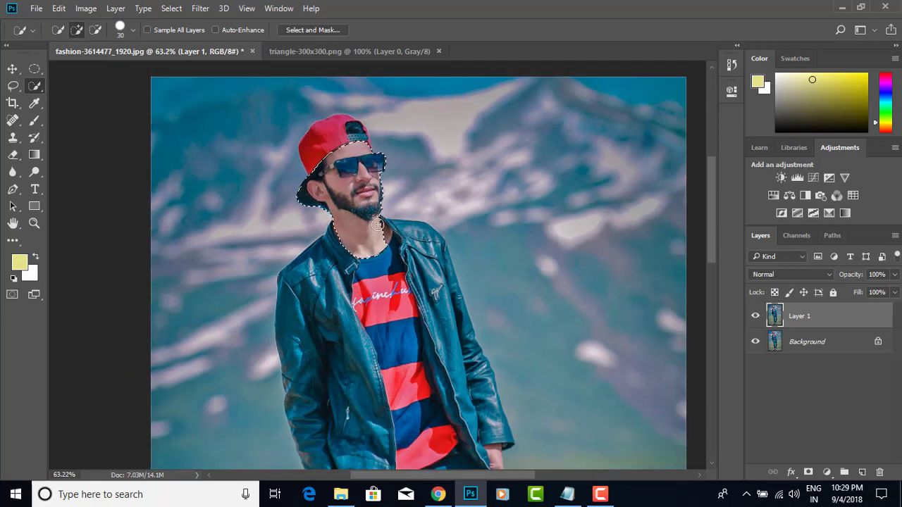
Apply a two-point Curves brightening, lifting input 187 to output 198, on the selection
click(86, 9)
mouse_move(106, 42)
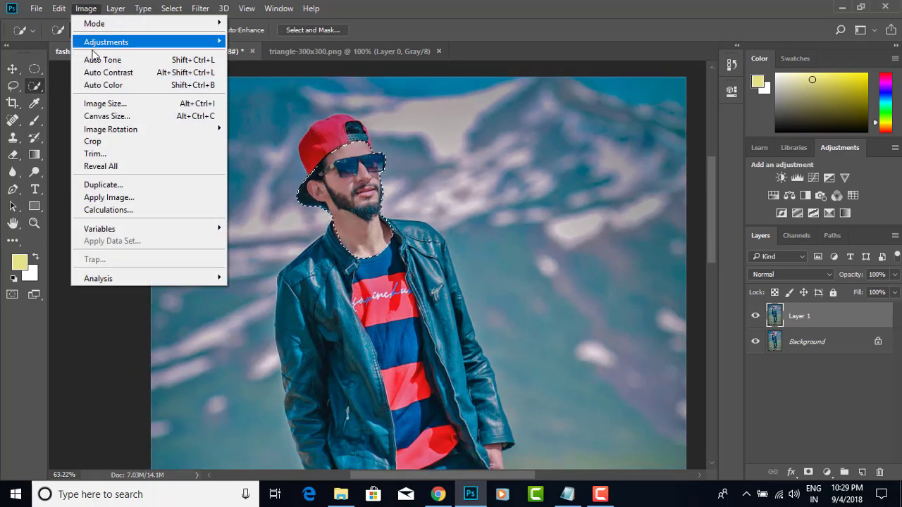
click(266, 73)
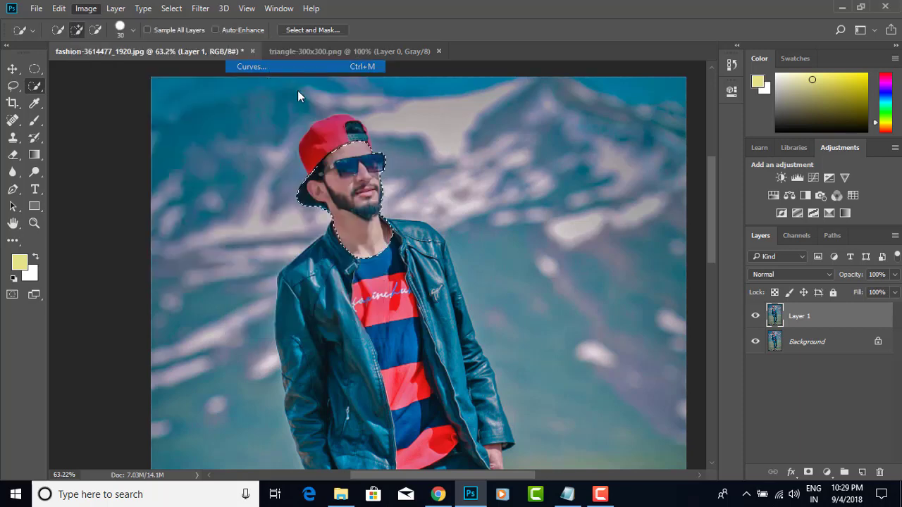
drag(469, 63, 703, 71)
click(598, 240)
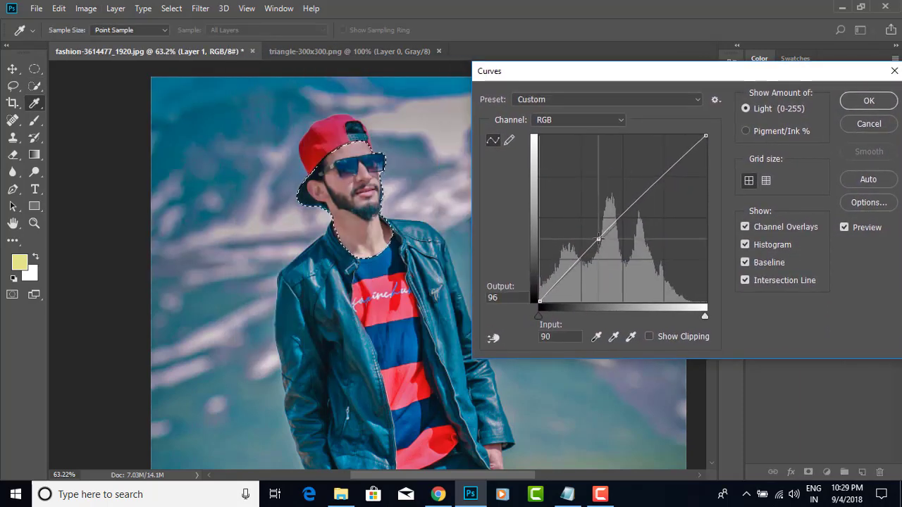
click(662, 173)
drag(662, 172, 661, 172)
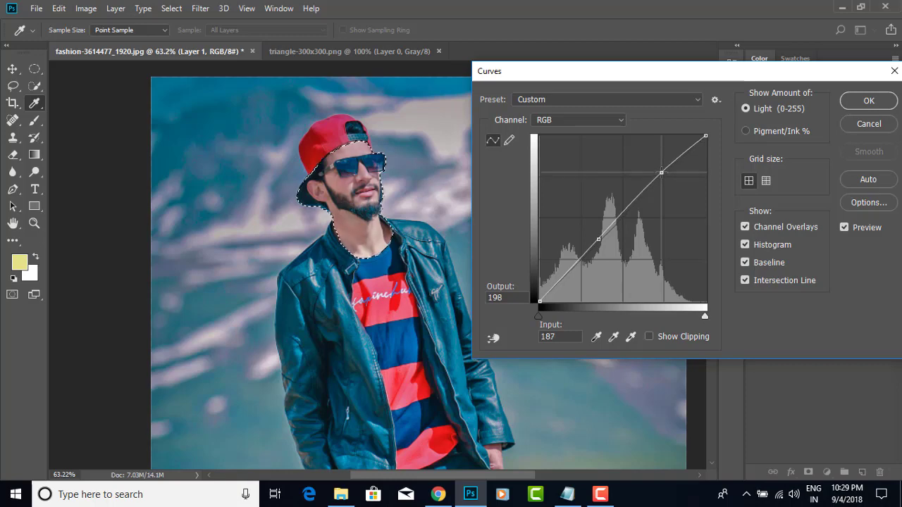
click(874, 105)
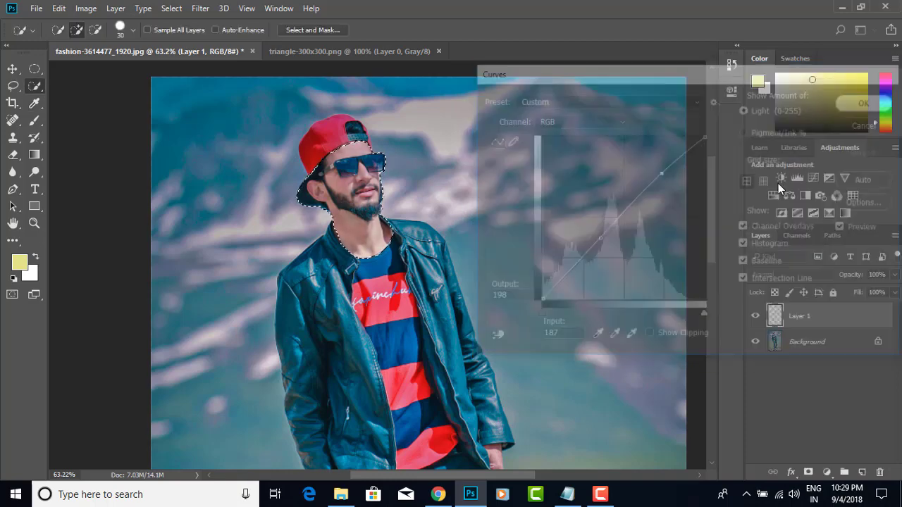
Lower the selected head area's saturation to -10 with Vibrance
click(85, 9)
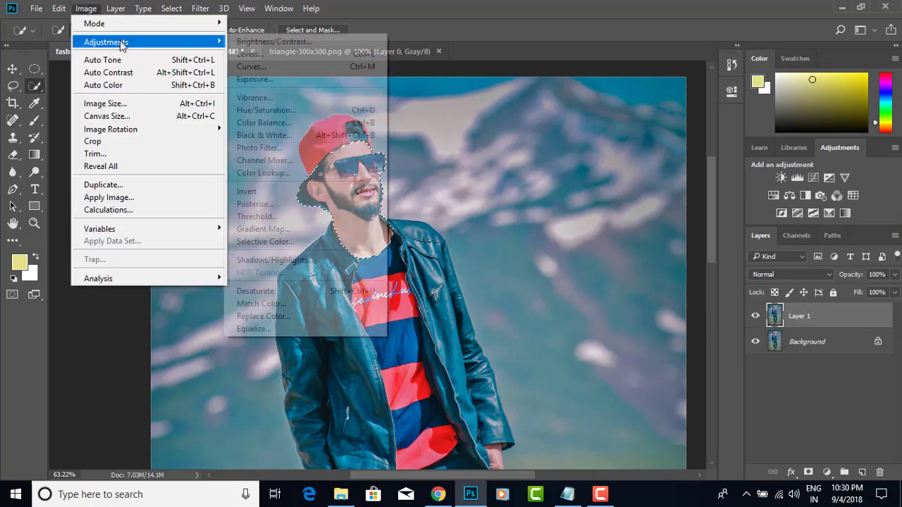
click(270, 97)
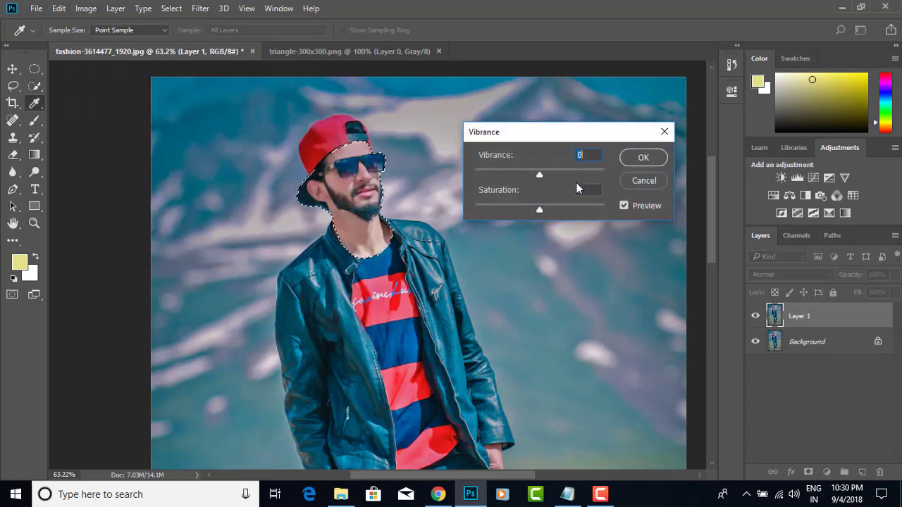
drag(539, 209, 534, 211)
click(634, 157)
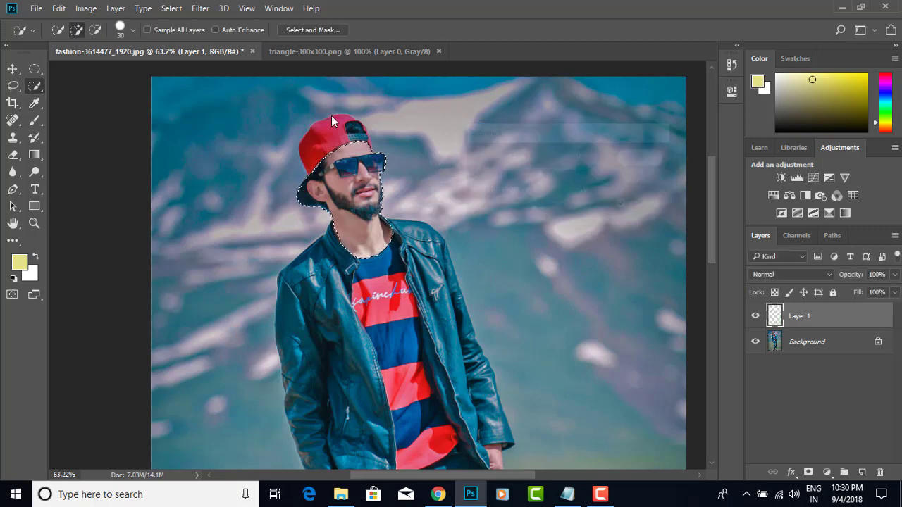
Apply Levels with black point 9 and white point 247, then deselect
click(83, 8)
mouse_move(106, 42)
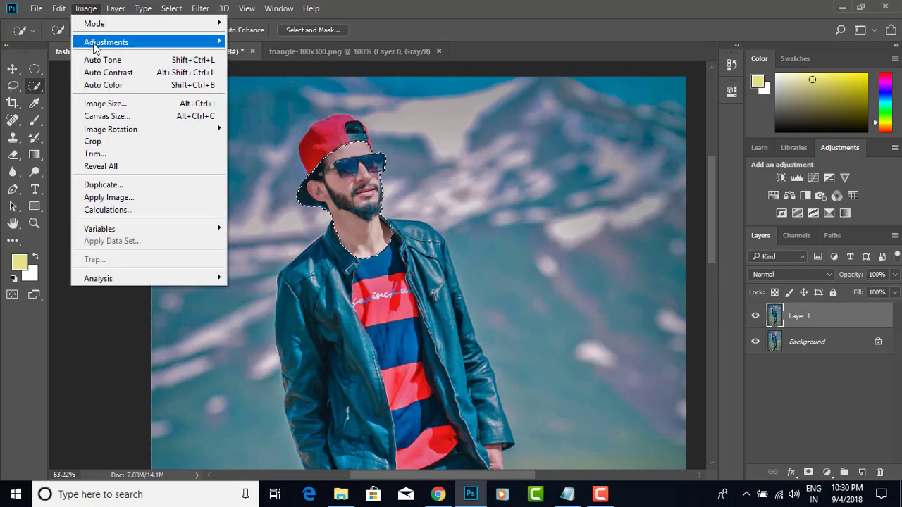
click(271, 55)
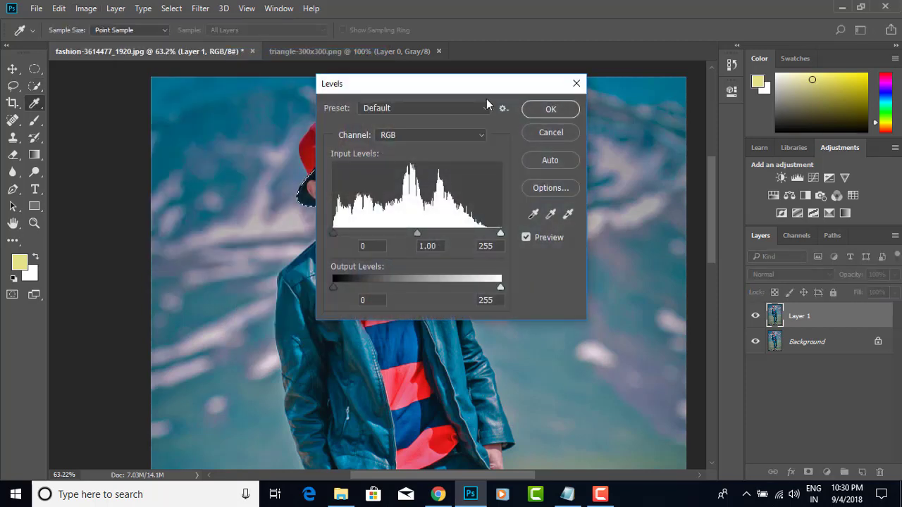
drag(494, 92, 758, 108)
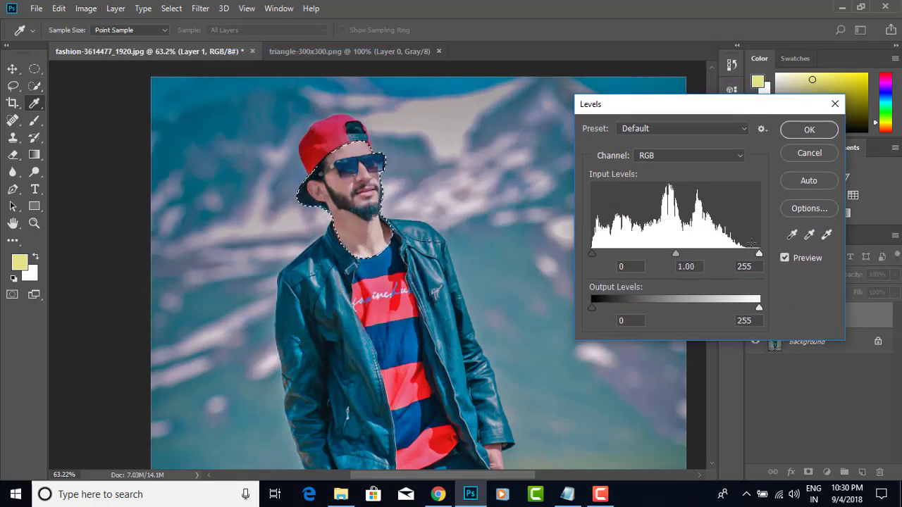
drag(758, 255, 755, 256)
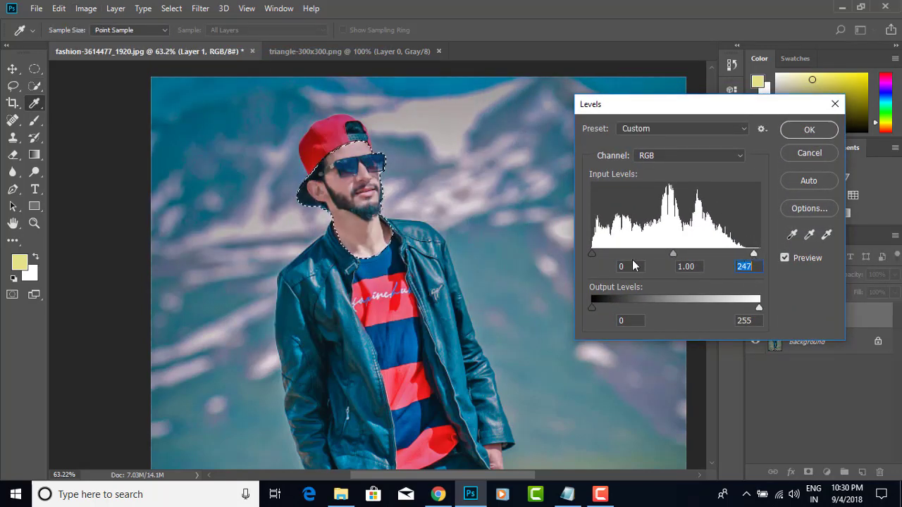
drag(592, 255, 598, 260)
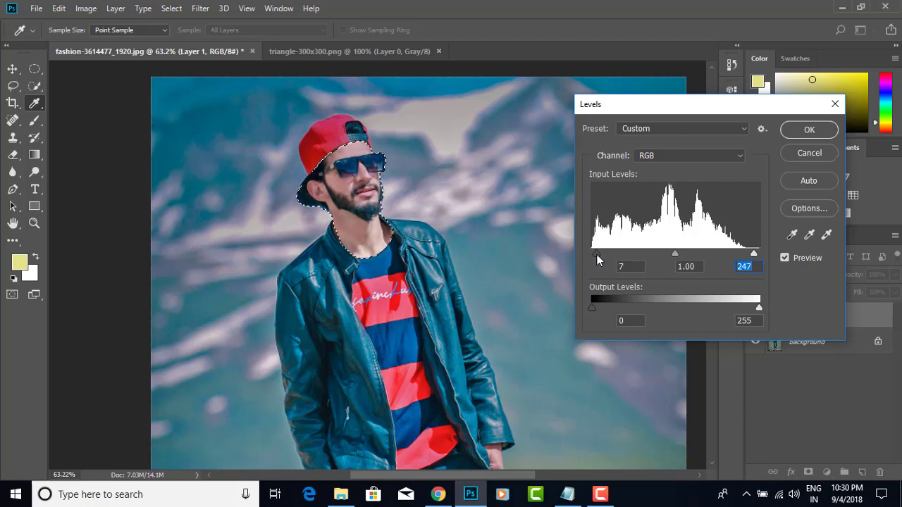
click(807, 131)
key(ctrl+d)
click(35, 68)
Open the Camera Raw Filter and draw a graduated filter up from the photo's bottom
scroll(322, 138, down, 3)
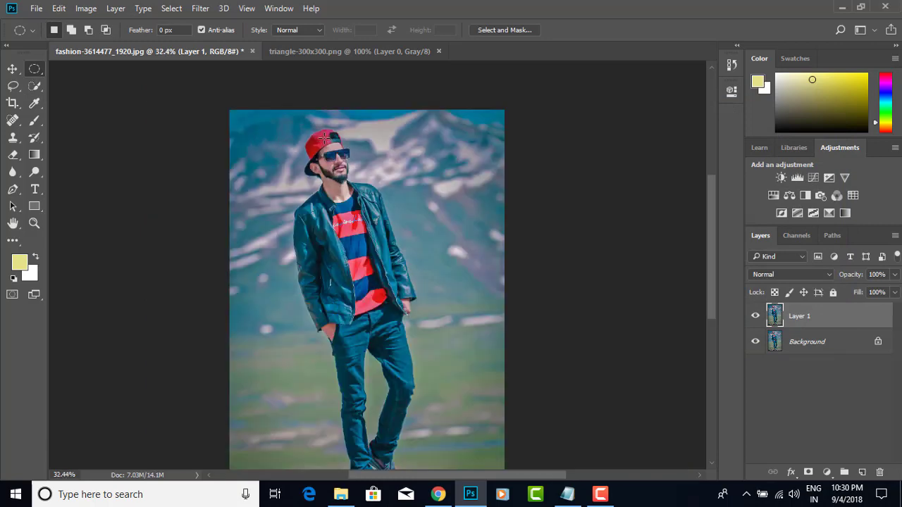
scroll(389, 138, down, 1)
scroll(366, 144, up, 2)
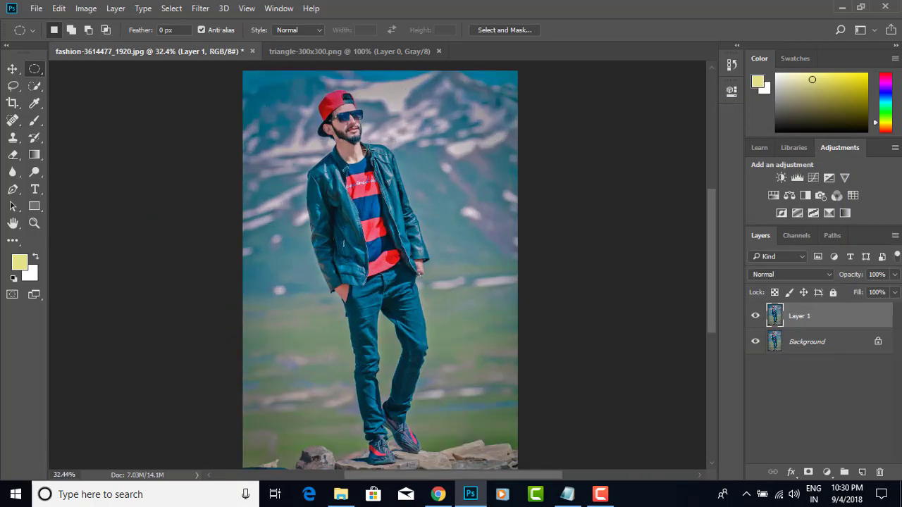
scroll(368, 145, down, 1)
scroll(380, 169, up, 1)
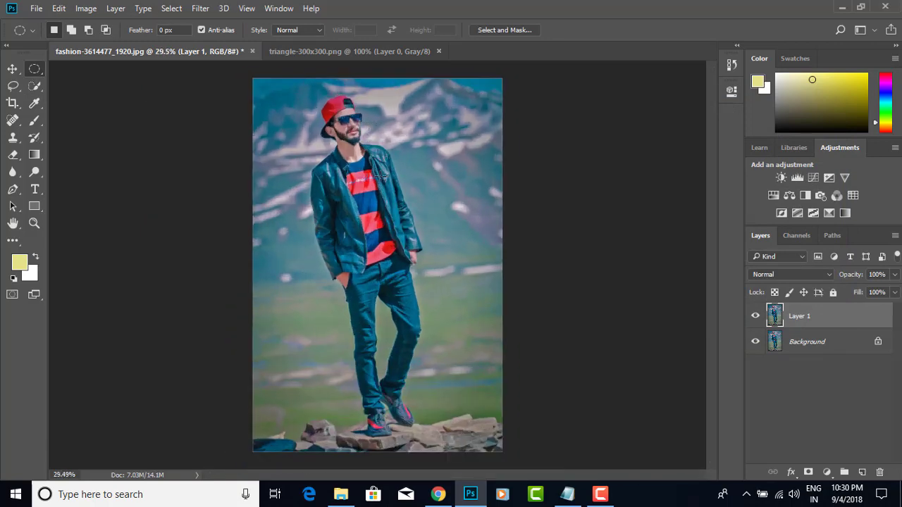
click(200, 9)
click(231, 87)
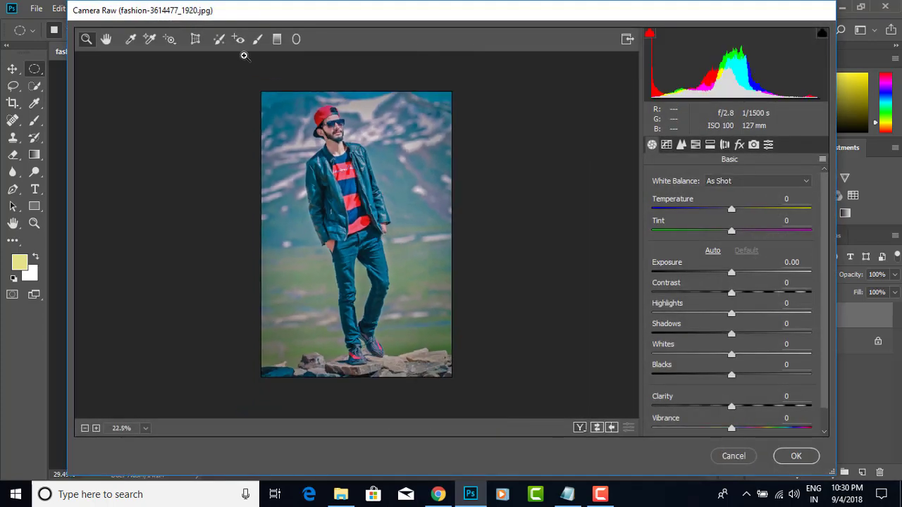
click(276, 39)
drag(360, 387, 360, 276)
Give the gradient Exposure -0.55, Highlights -51, Shadows +17, Clarity +50, Dehaze +17 and apply
drag(740, 243, 707, 243)
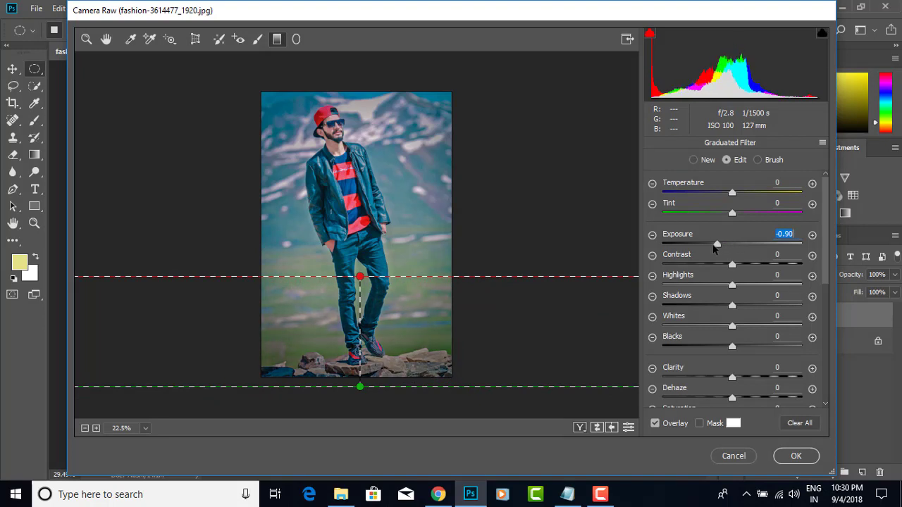
drag(732, 377, 773, 377)
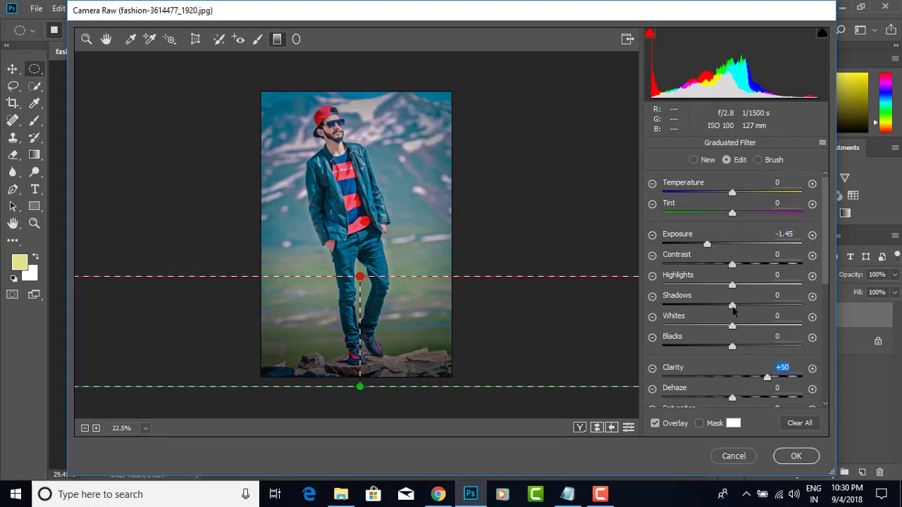
drag(733, 308, 752, 308)
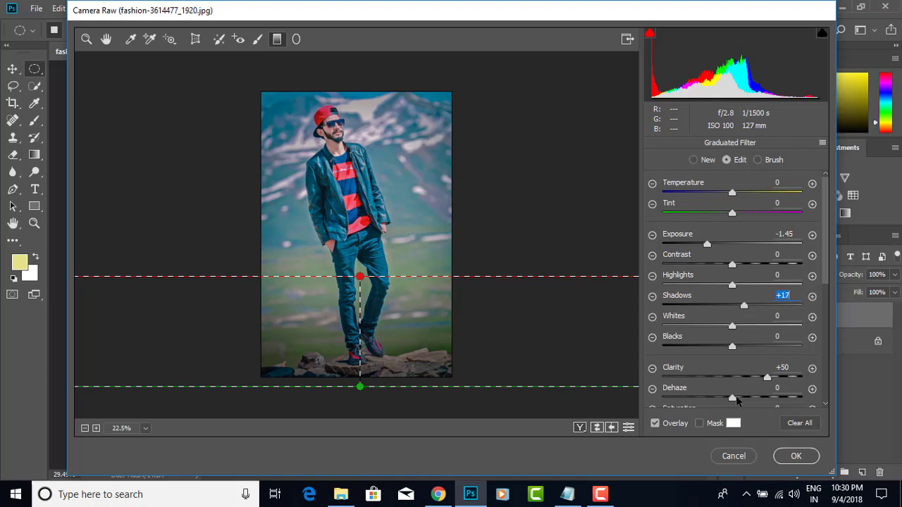
drag(732, 398, 747, 399)
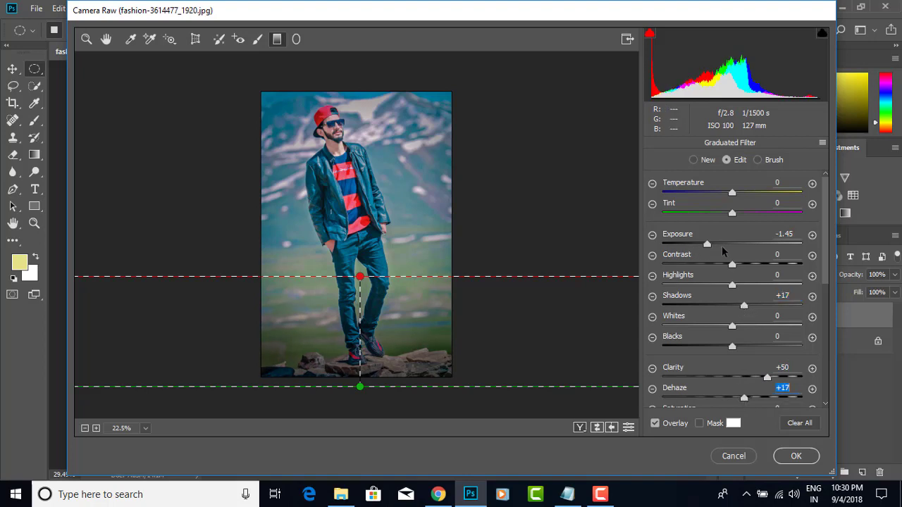
click(723, 244)
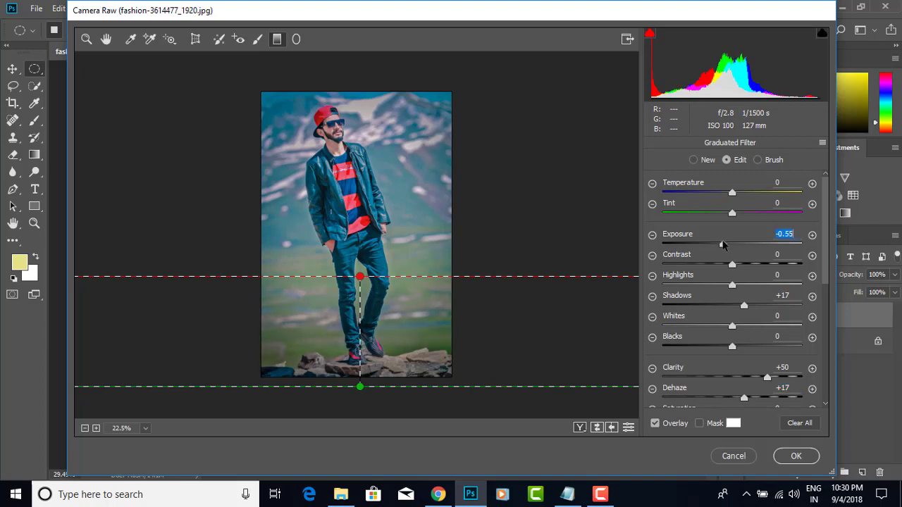
drag(732, 285, 696, 289)
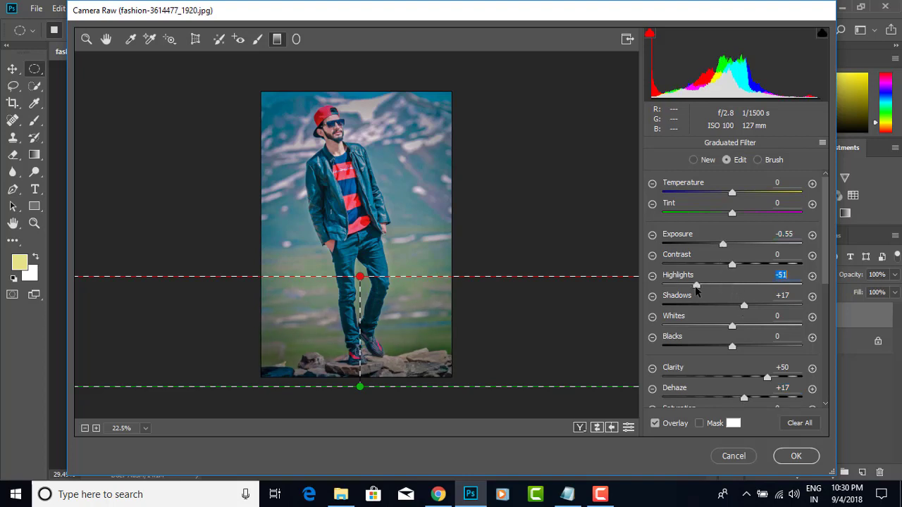
click(790, 456)
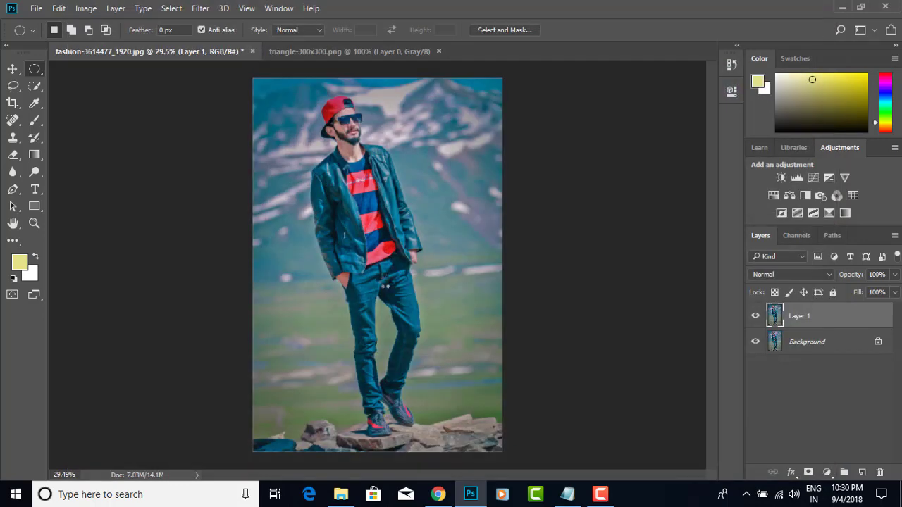
Reopen the Camera Raw Filter and raise Basic Shadows to +33
scroll(388, 138, up, 1)
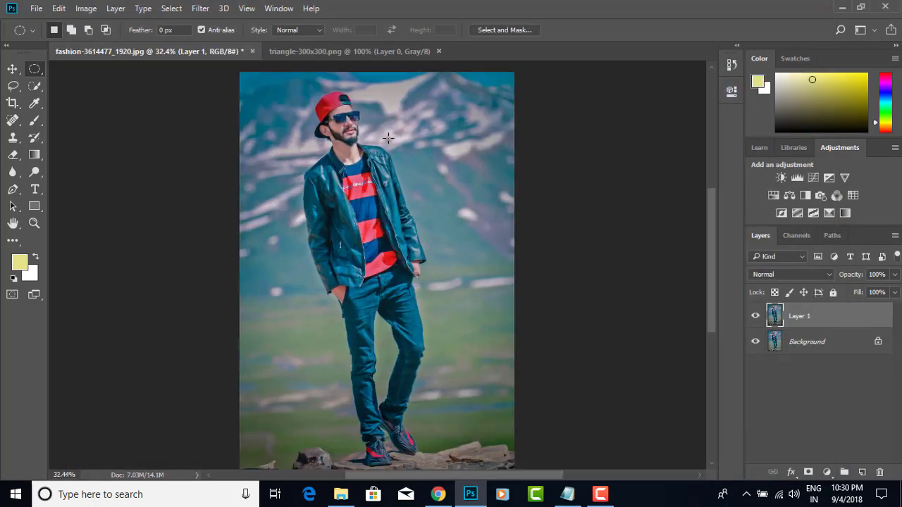
scroll(394, 144, up, 1)
scroll(331, 102, down, 1)
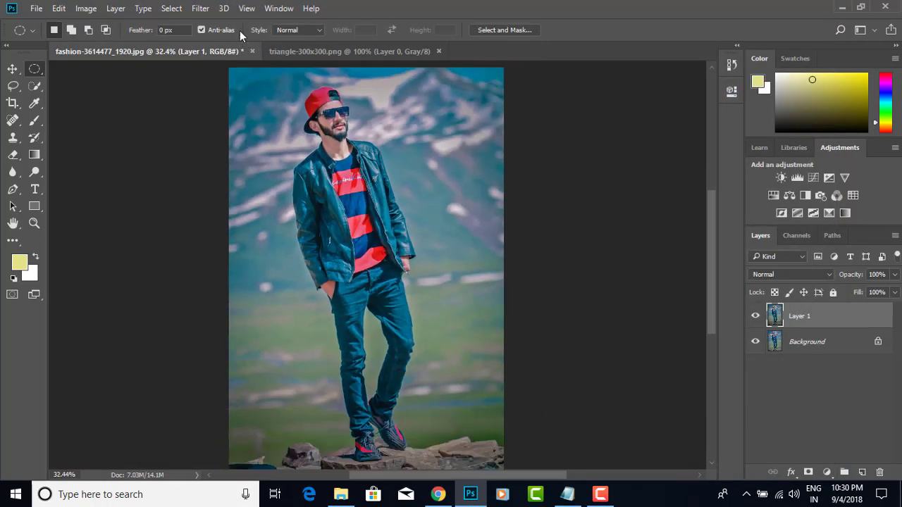
click(200, 8)
click(212, 82)
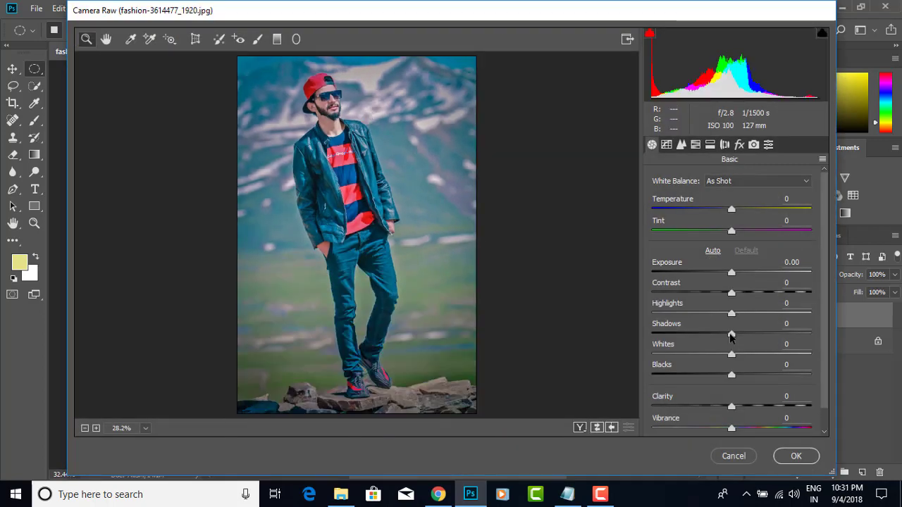
drag(731, 337, 758, 339)
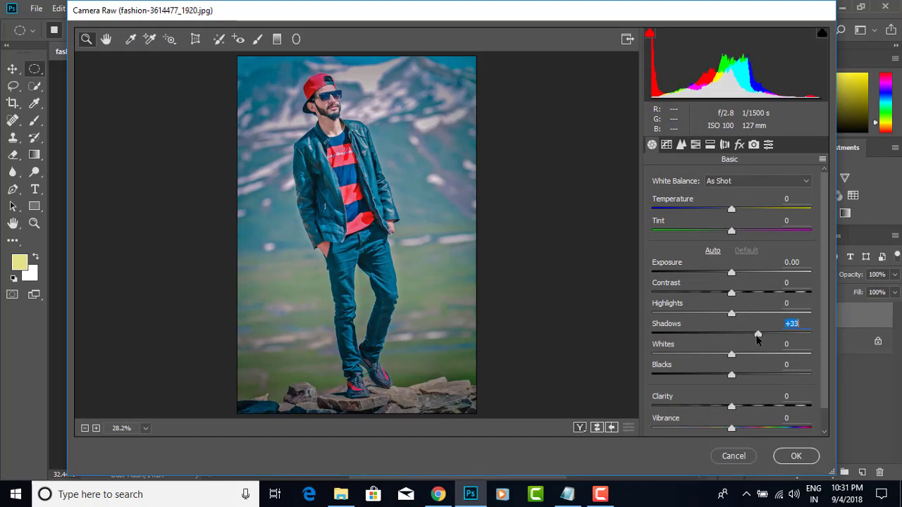
In HSL, boost Blues saturation to +40 and keep the Blues hue at 0
click(695, 144)
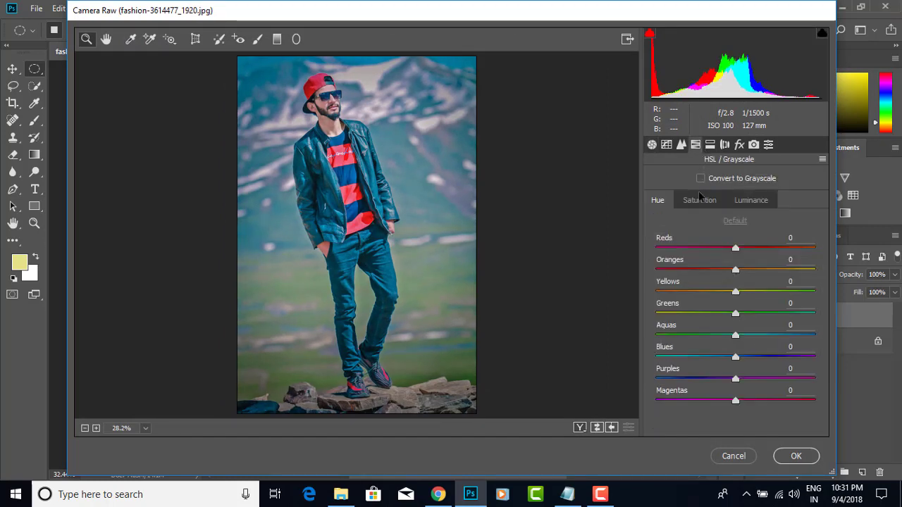
click(700, 201)
mouse_move(736, 357)
mouse_down()
mouse_move(777, 350)
mouse_move(768, 356)
mouse_move(752, 336)
mouse_up()
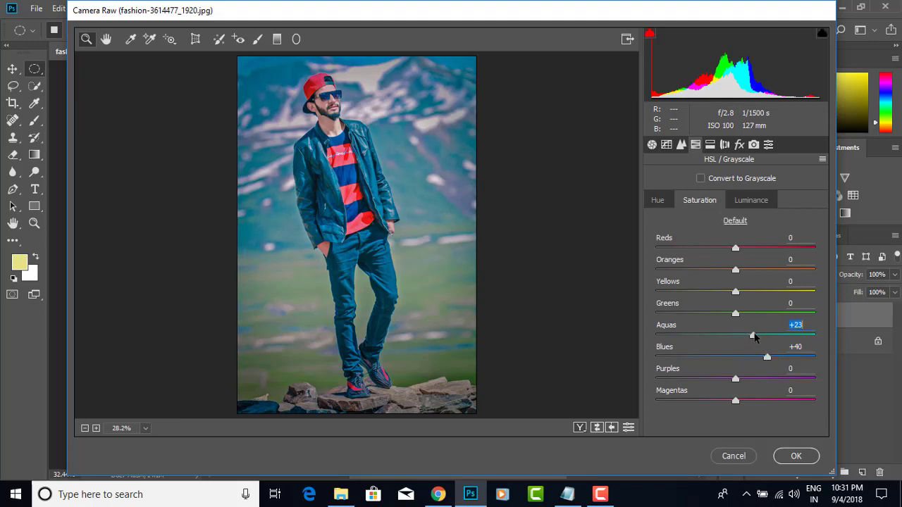
click(657, 200)
mouse_move(736, 357)
mouse_down()
mouse_move(710, 357)
mouse_move(754, 357)
mouse_move(740, 365)
mouse_up()
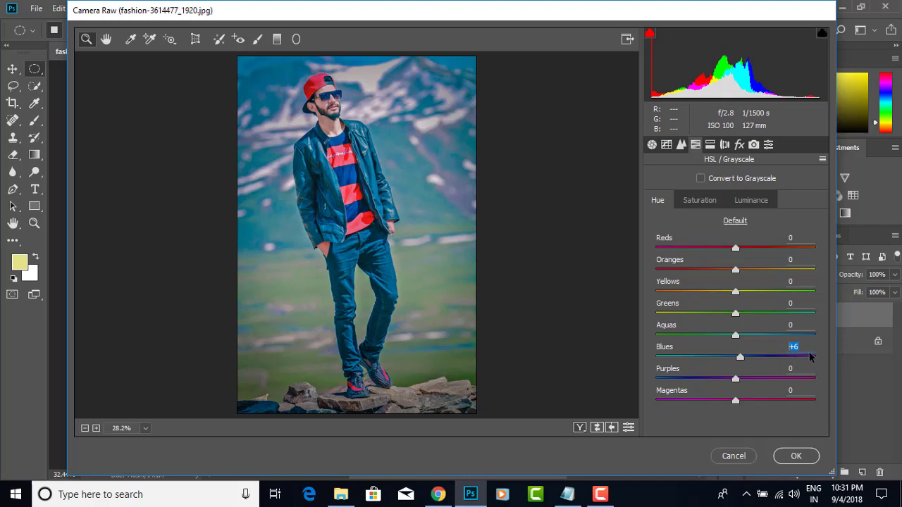
text(0)
key(Return)
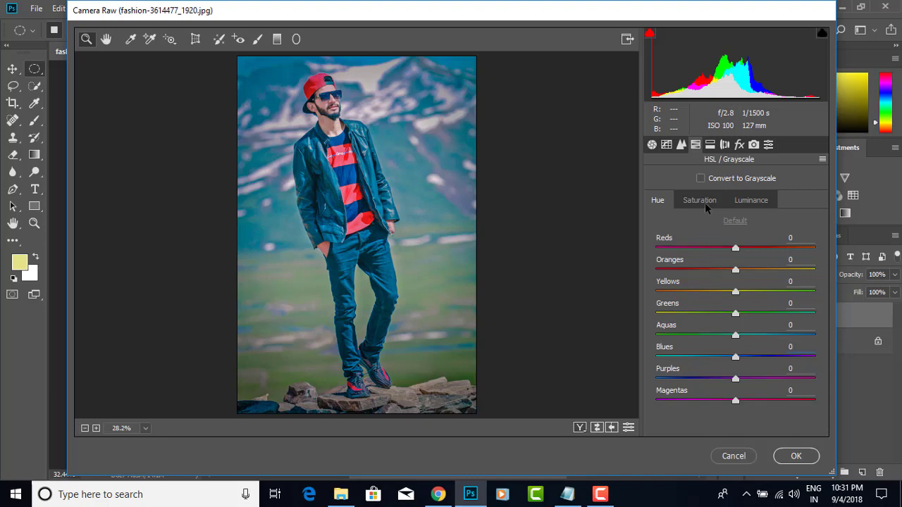
Push Greens saturation to +97 and shift Greens hue to -94
click(705, 202)
drag(736, 314, 849, 319)
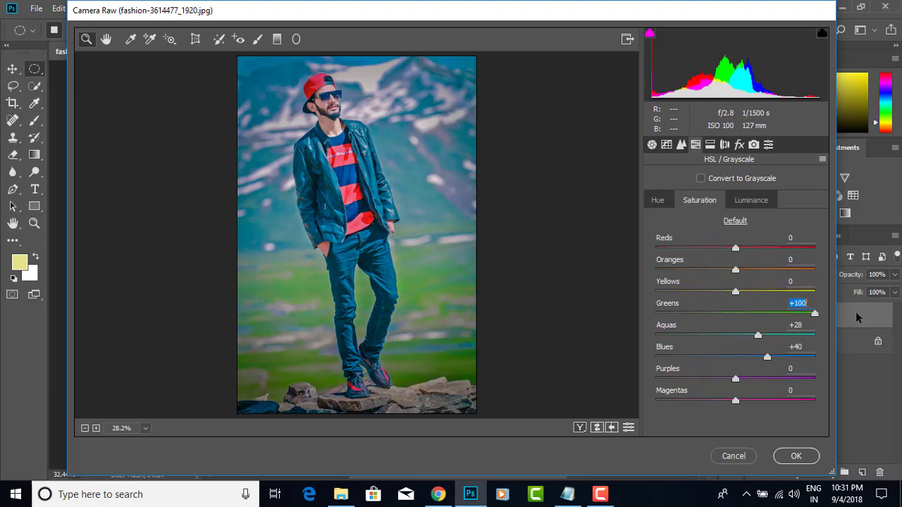
click(652, 202)
mouse_move(734, 313)
mouse_down()
mouse_move(659, 313)
mouse_move(689, 314)
mouse_up()
click(794, 457)
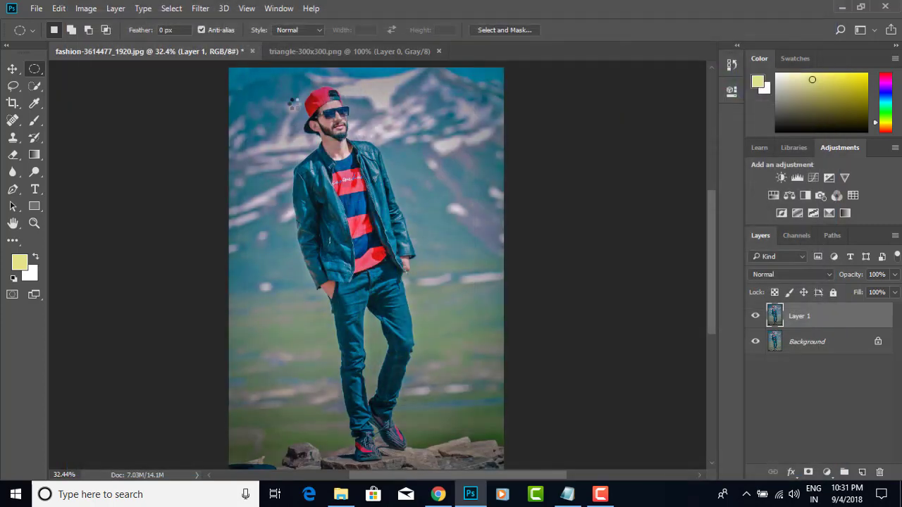
click(731, 65)
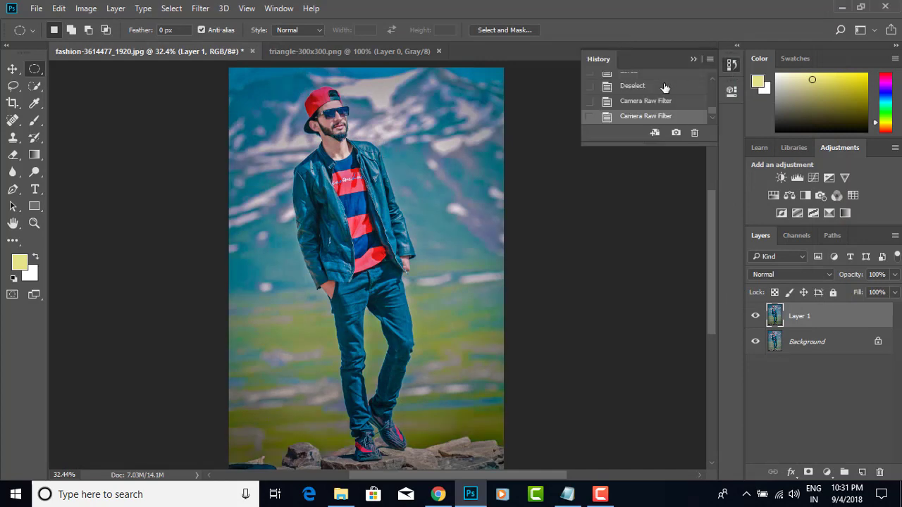
scroll(662, 98, up, 5)
scroll(659, 95, up, 5)
click(656, 83)
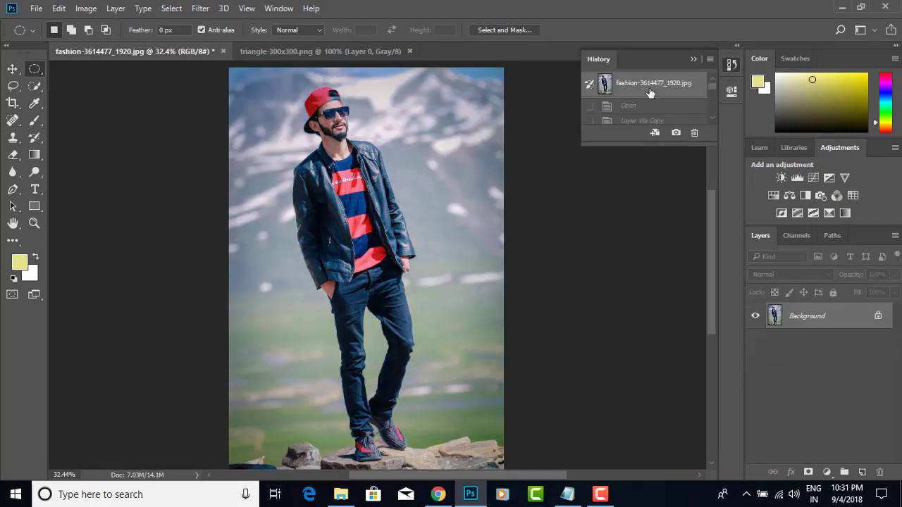
scroll(652, 95, down, 5)
scroll(651, 97, down, 3)
click(664, 117)
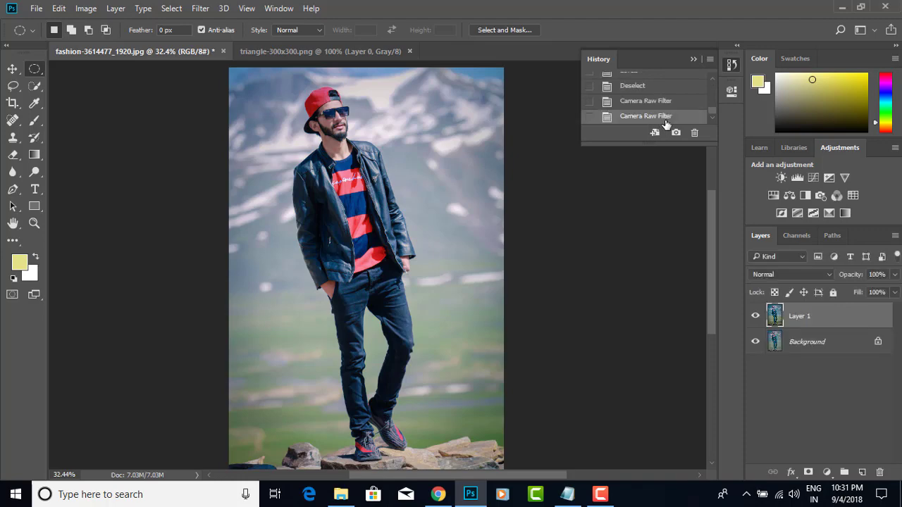
click(692, 61)
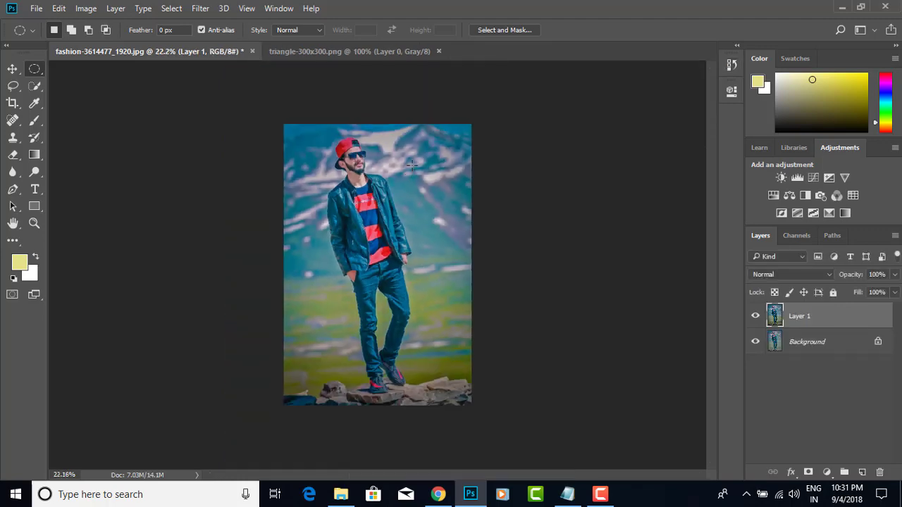